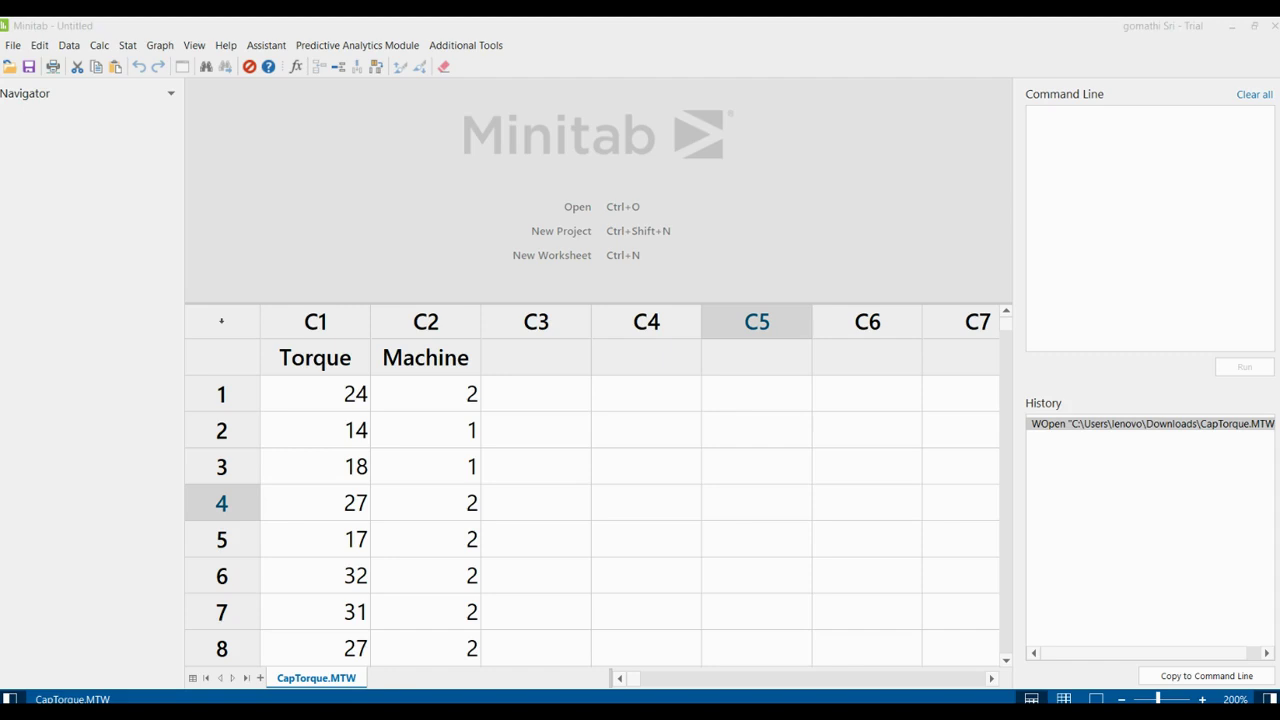
# Step: Examine the Torque column from its first value to the end of the data and back to its heading
pyautogui.click(320, 400)
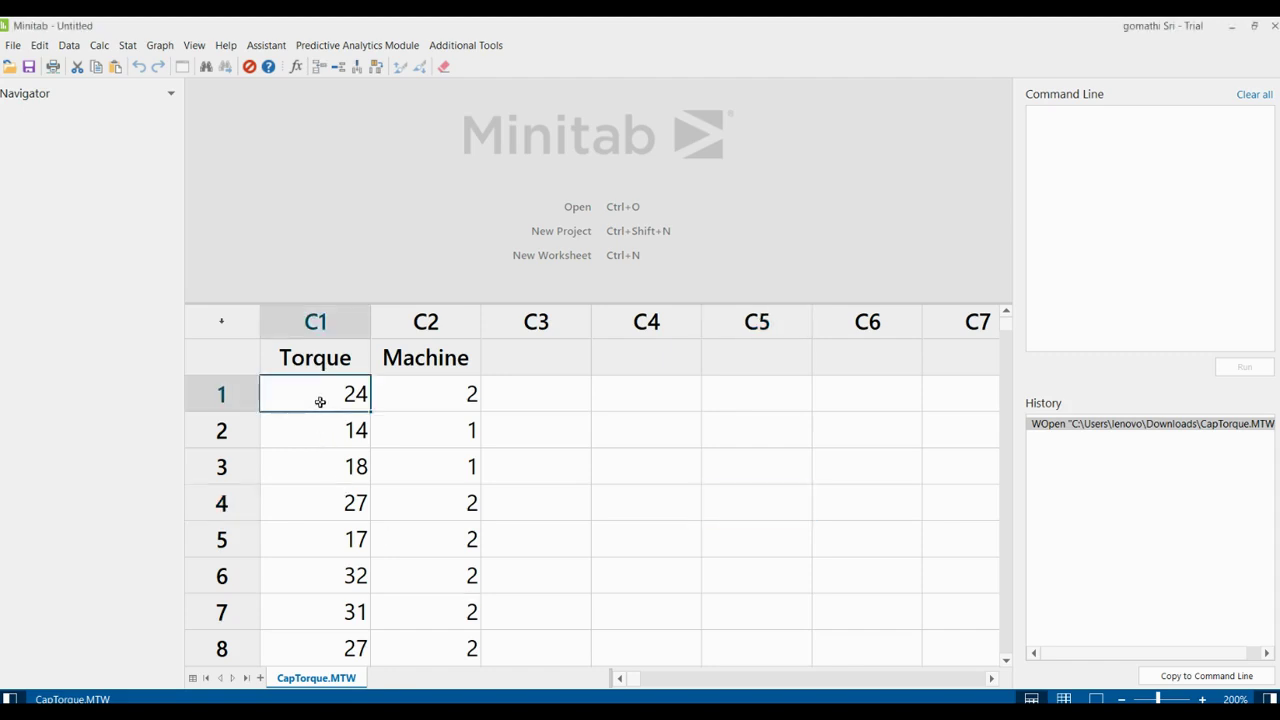
pyautogui.press('Down')
pyautogui.press('Down')
pyautogui.press('Down')
pyautogui.press('Down')
pyautogui.press('Down')
pyautogui.press('Down')
pyautogui.press('Down')
pyautogui.press('Down')
pyautogui.press('Down')
pyautogui.press('Down')
pyautogui.press('Down')
pyautogui.press('Down')
pyautogui.press('Down')
pyautogui.press('Down')
pyautogui.press('Down')
pyautogui.press('Down')
pyautogui.press('Down')
pyautogui.press('Down')
pyautogui.press('Down')
pyautogui.press('Down')
pyautogui.press('Down')
pyautogui.press('Down')
pyautogui.press('Down')
pyautogui.press('Down')
pyautogui.press('Down')
pyautogui.press('Down')
pyautogui.press('Down')
pyautogui.press('Down')
pyautogui.press('Down')
pyautogui.press('Down')
pyautogui.press('Down')
pyautogui.press('Down')
pyautogui.press('Down')
pyautogui.press('Down')
pyautogui.press('Down')
pyautogui.press('Down')
pyautogui.press('Down')
pyautogui.press('Down')
pyautogui.press('Down')
pyautogui.press('Down')
pyautogui.press('Down')
pyautogui.press('Down')
pyautogui.press('Down')
pyautogui.press('Down')
pyautogui.press('Down')
pyautogui.press('Down')
pyautogui.press('Down')
pyautogui.press('Down')
pyautogui.press('Down')
pyautogui.press('Down')
pyautogui.press('Down')
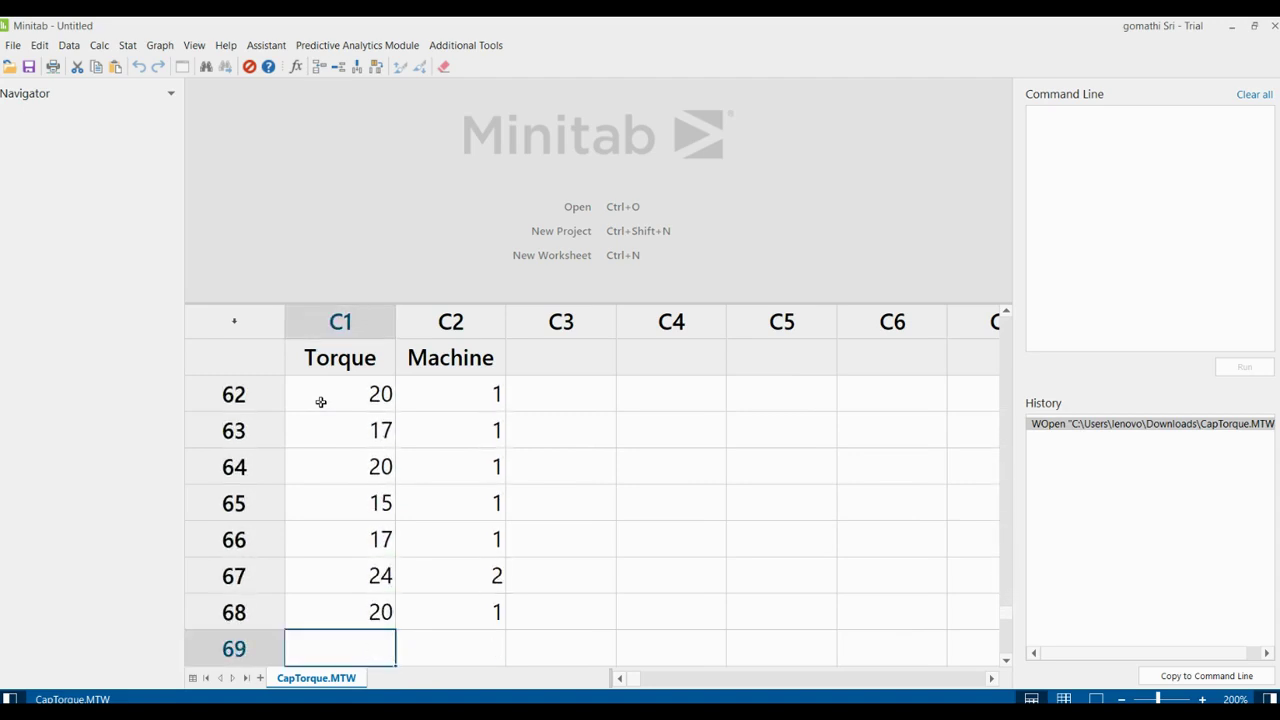
pyautogui.press('Up')
pyautogui.press('Up')
pyautogui.press('Up')
pyautogui.press('Up')
pyautogui.press('Up')
pyautogui.press('Up')
pyautogui.press('Up')
pyautogui.press('Up')
pyautogui.press('Up')
pyautogui.press('Up')
pyautogui.press('Up')
pyautogui.press('Up')
pyautogui.press('Up')
pyautogui.press('Up')
pyautogui.press('Up')
pyautogui.press('Up')
pyautogui.press('Up')
pyautogui.press('Up')
pyautogui.press('Up')
pyautogui.press('Up')
pyautogui.press('Up')
pyautogui.press('Up')
pyautogui.press('Up')
pyautogui.press('Up')
pyautogui.press('Up')
pyautogui.press('Up')
pyautogui.press('Up')
pyautogui.press('Up')
pyautogui.press('Up')
pyautogui.press('Up')
pyautogui.press('Up')
pyautogui.press('Up')
pyautogui.press('Up')
pyautogui.press('Up')
pyautogui.press('Up')
pyautogui.press('Up')
pyautogui.press('Up')
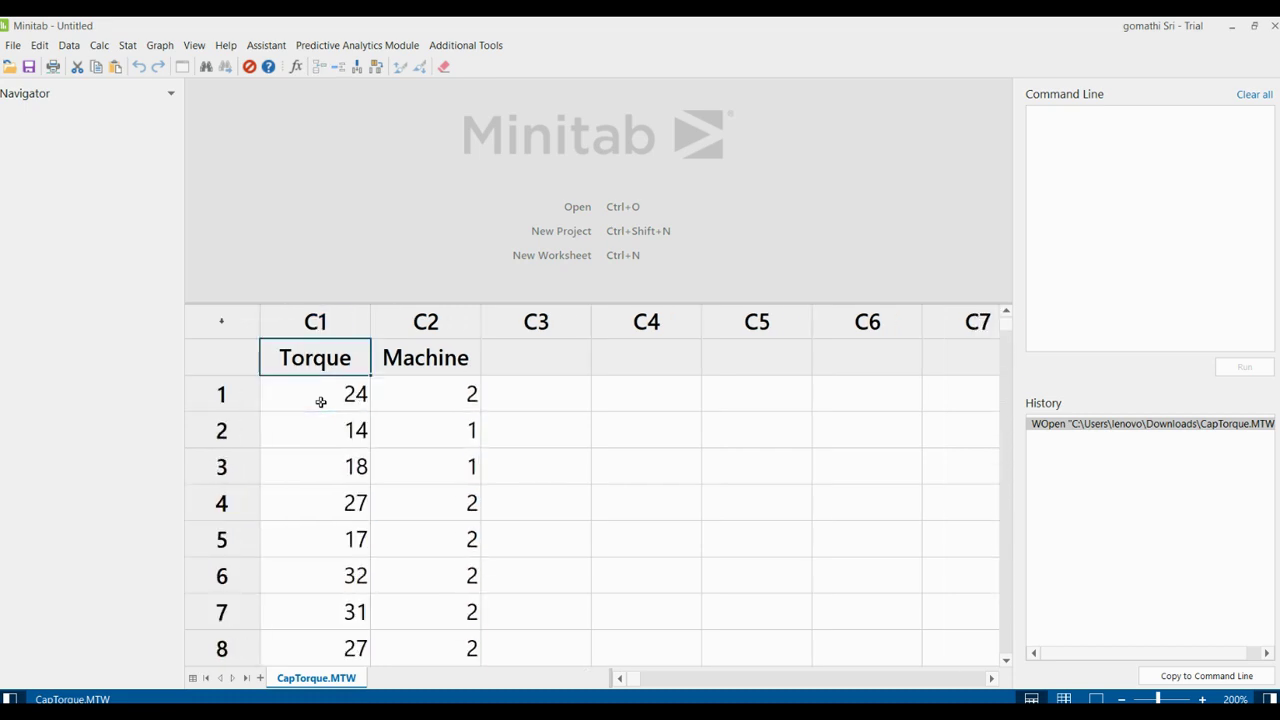
# Step: Compare the Torque and Machine columns, reading their headings and the paired values in the first rows
pyautogui.press('Right')
pyautogui.press('Down')
pyautogui.press('Down')
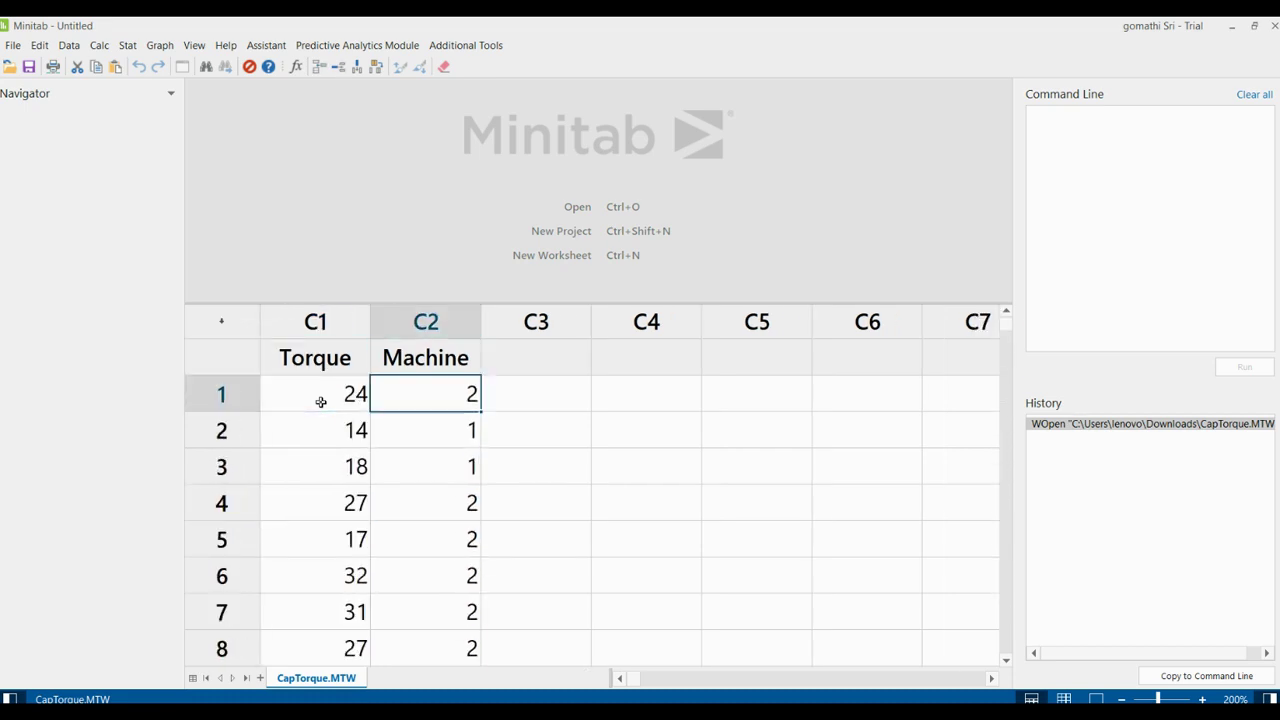
pyautogui.hotkey('alt', 'Tab')
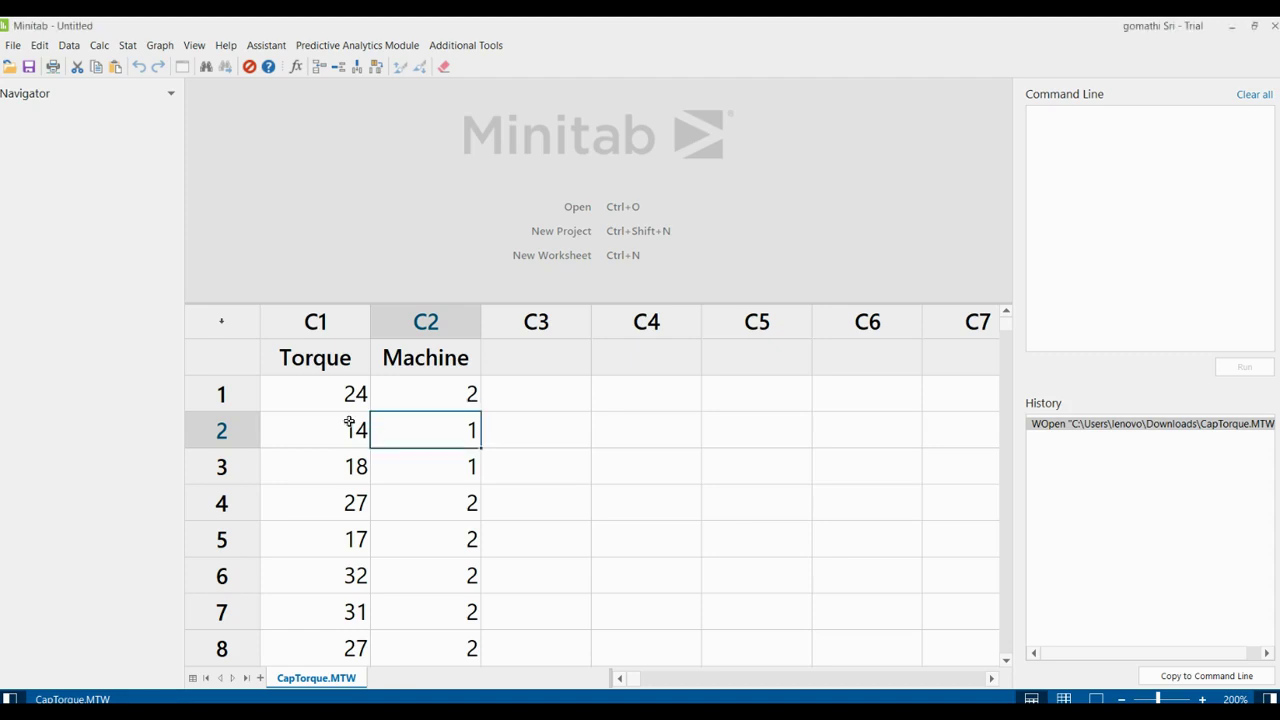
pyautogui.click(331, 394)
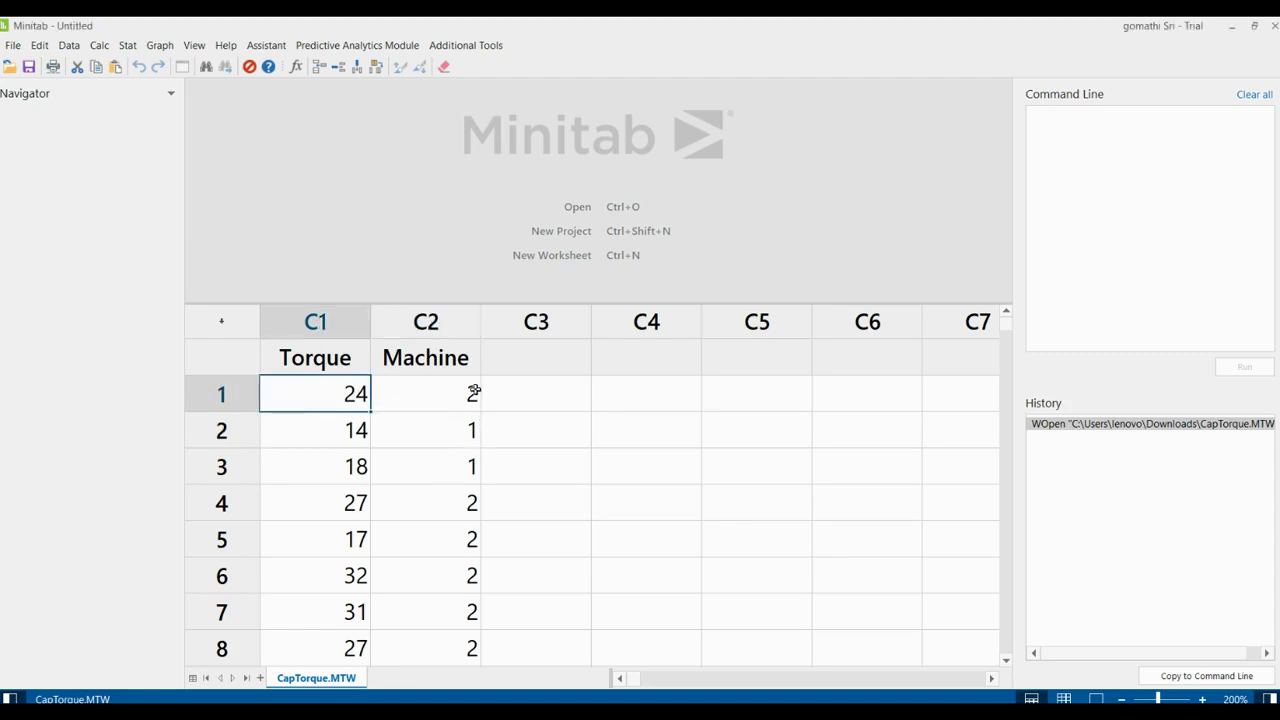
pyautogui.click(335, 360)
pyautogui.click(425, 352)
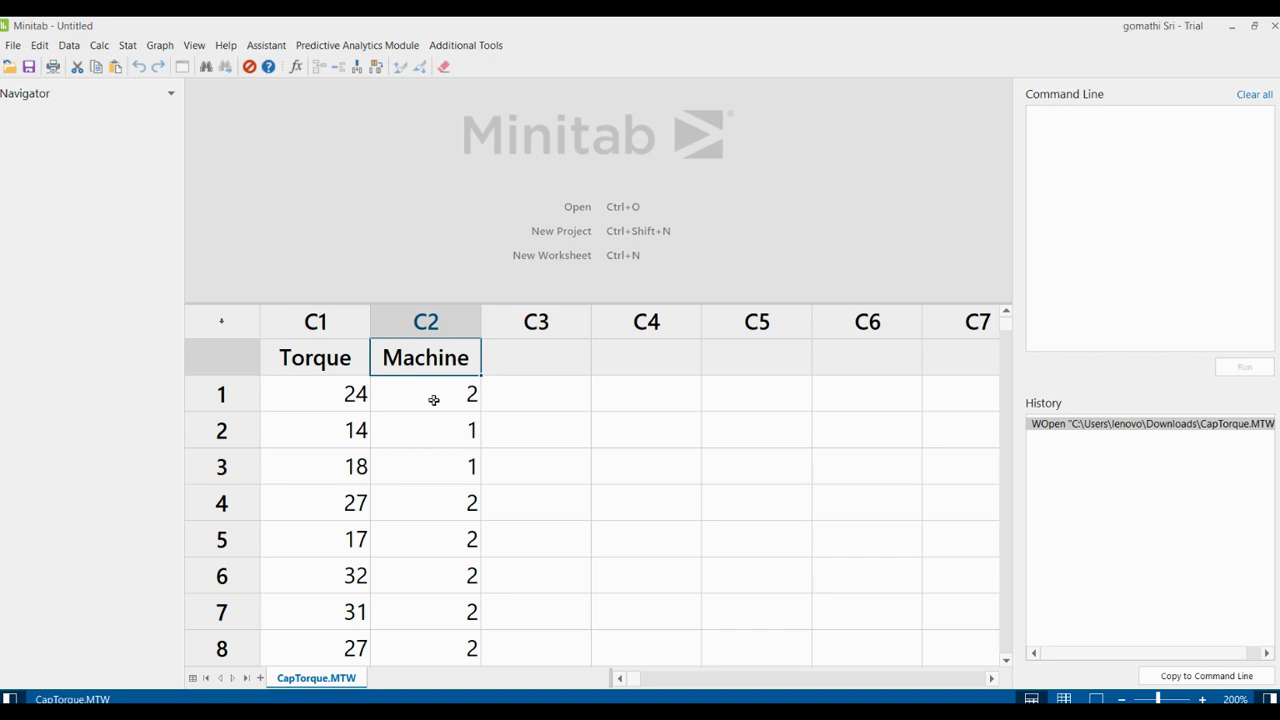
pyautogui.hotkey('alt', 'Tab')
pyautogui.hotkey('alt', 'Tab')
pyautogui.click(320, 357)
pyautogui.click(415, 362)
pyautogui.click(354, 371)
pyautogui.click(415, 362)
pyautogui.click(354, 357)
pyautogui.click(388, 353)
pyautogui.click(337, 394)
pyautogui.click(420, 400)
pyautogui.click(335, 424)
pyautogui.click(402, 430)
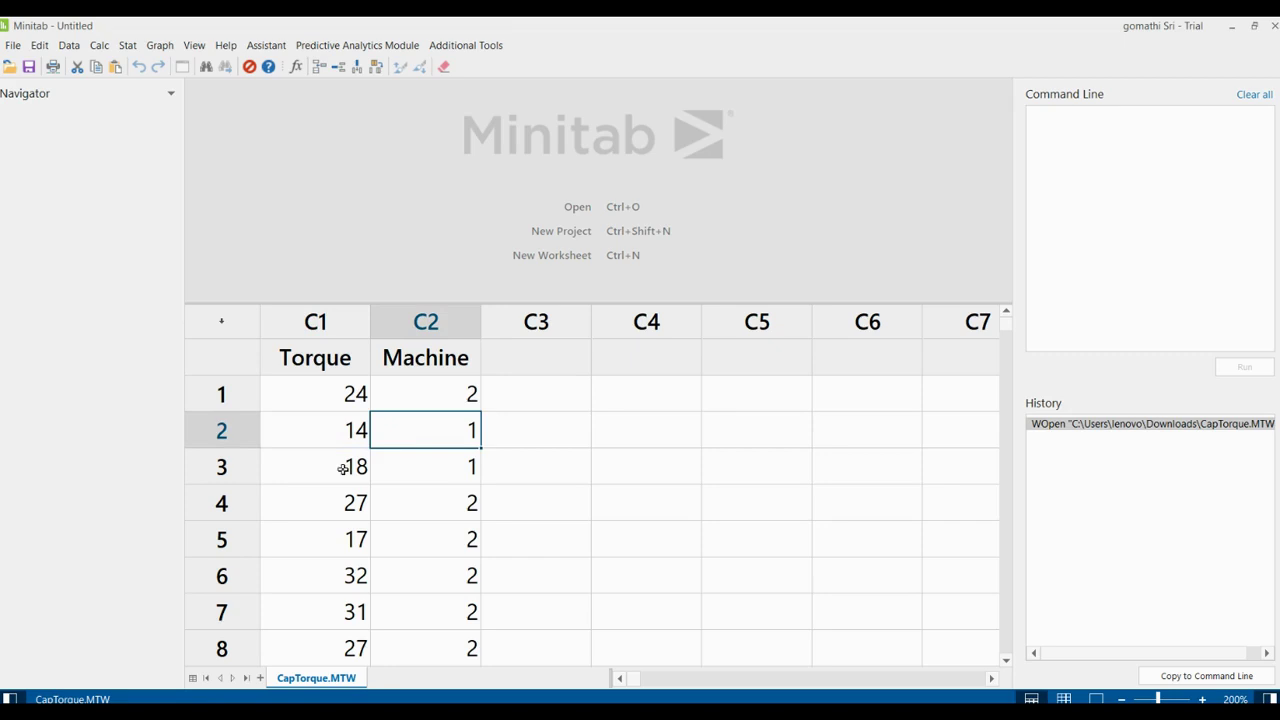
pyautogui.click(344, 468)
pyautogui.click(437, 491)
pyautogui.hotkey('alt', 'Tab')
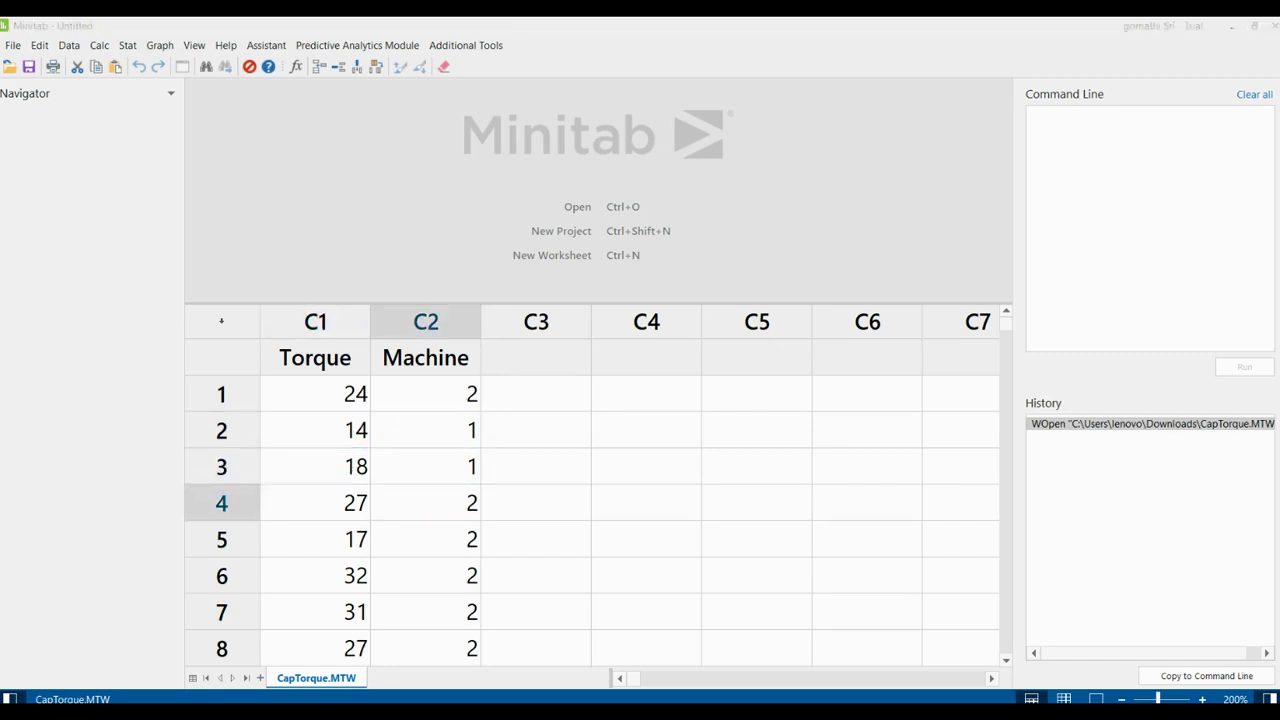
pyautogui.click(127, 46)
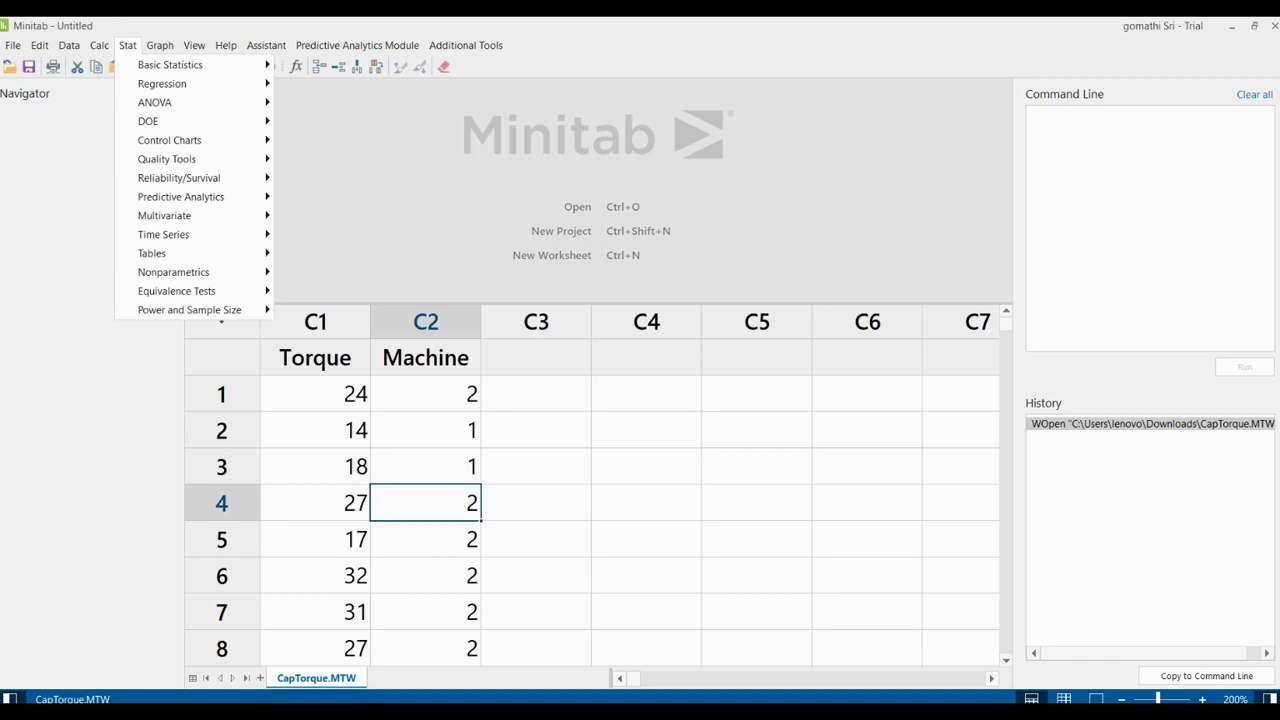
pyautogui.moveTo(165, 65)
pyautogui.hotkey('alt', 'Tab')
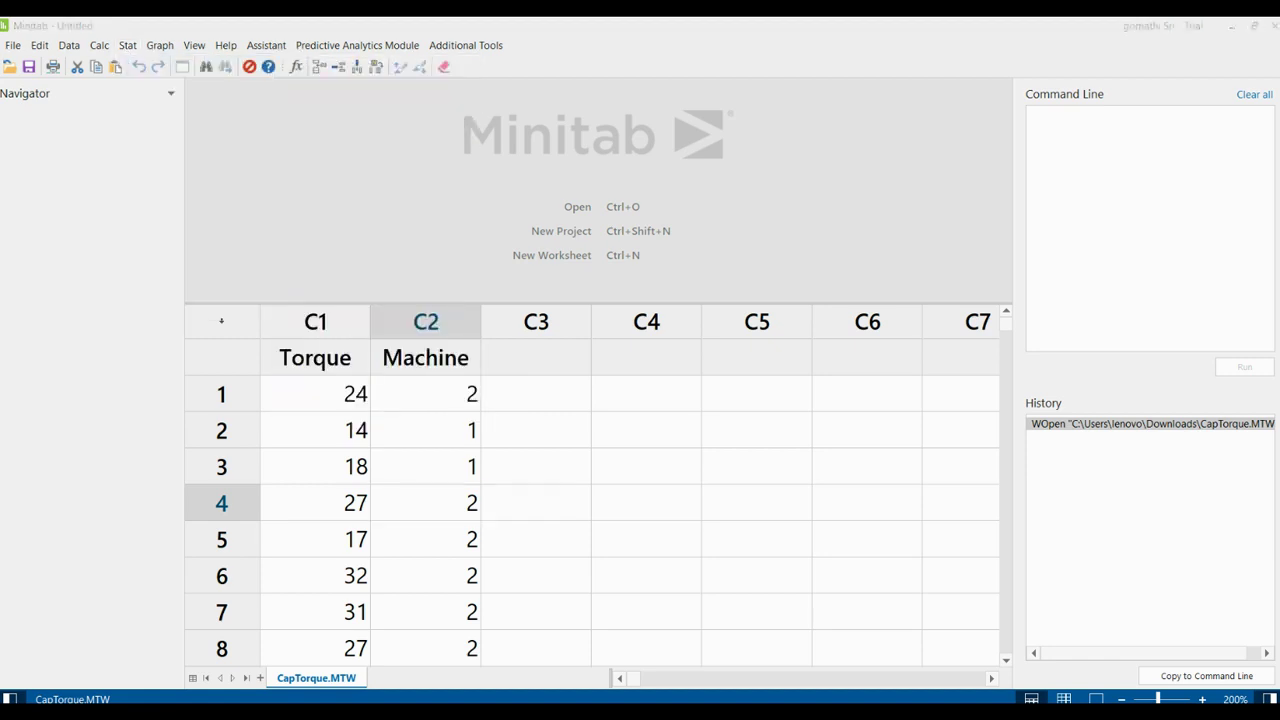
pyautogui.hotkey('alt', 'Tab')
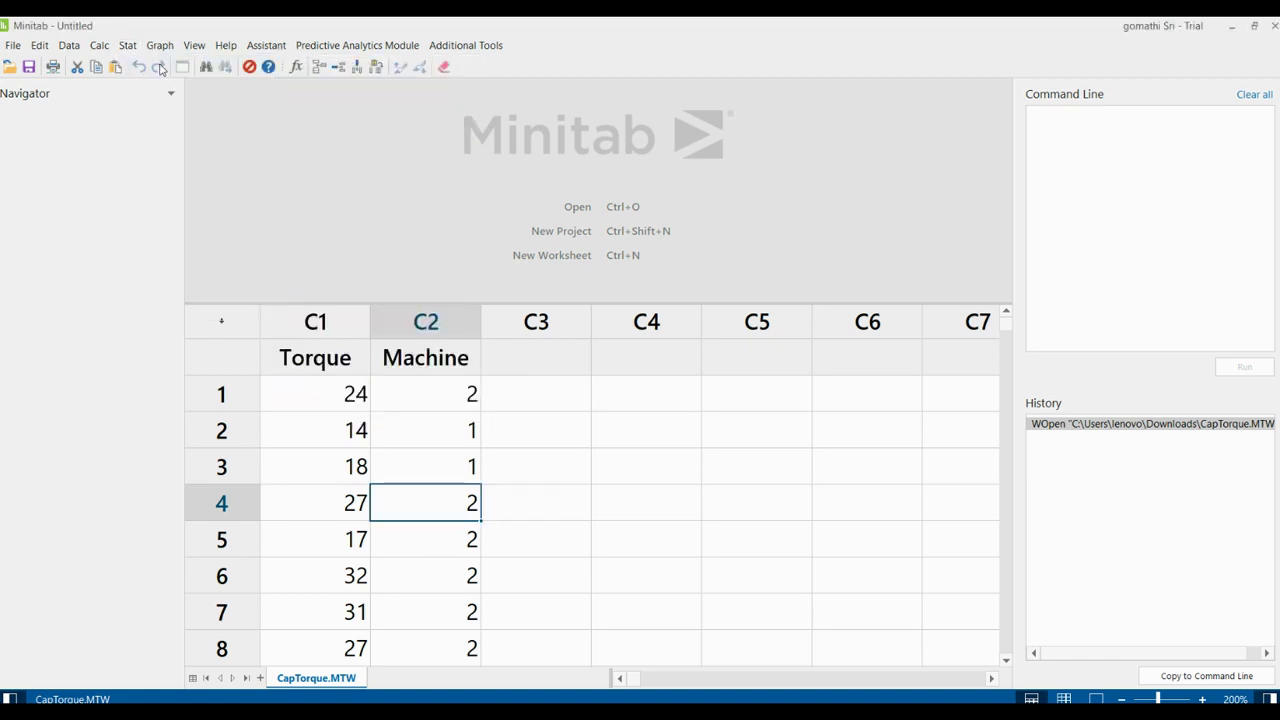
pyautogui.click(125, 48)
pyautogui.moveTo(170, 64)
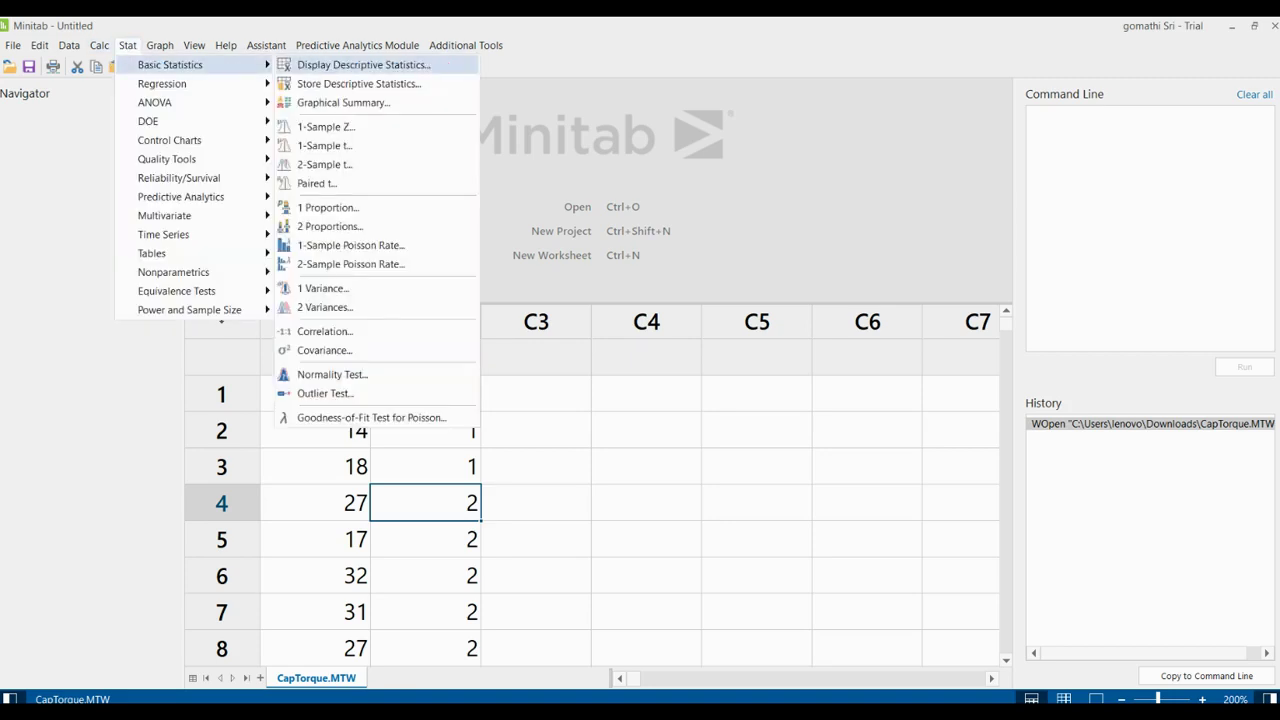
pyautogui.click(317, 67)
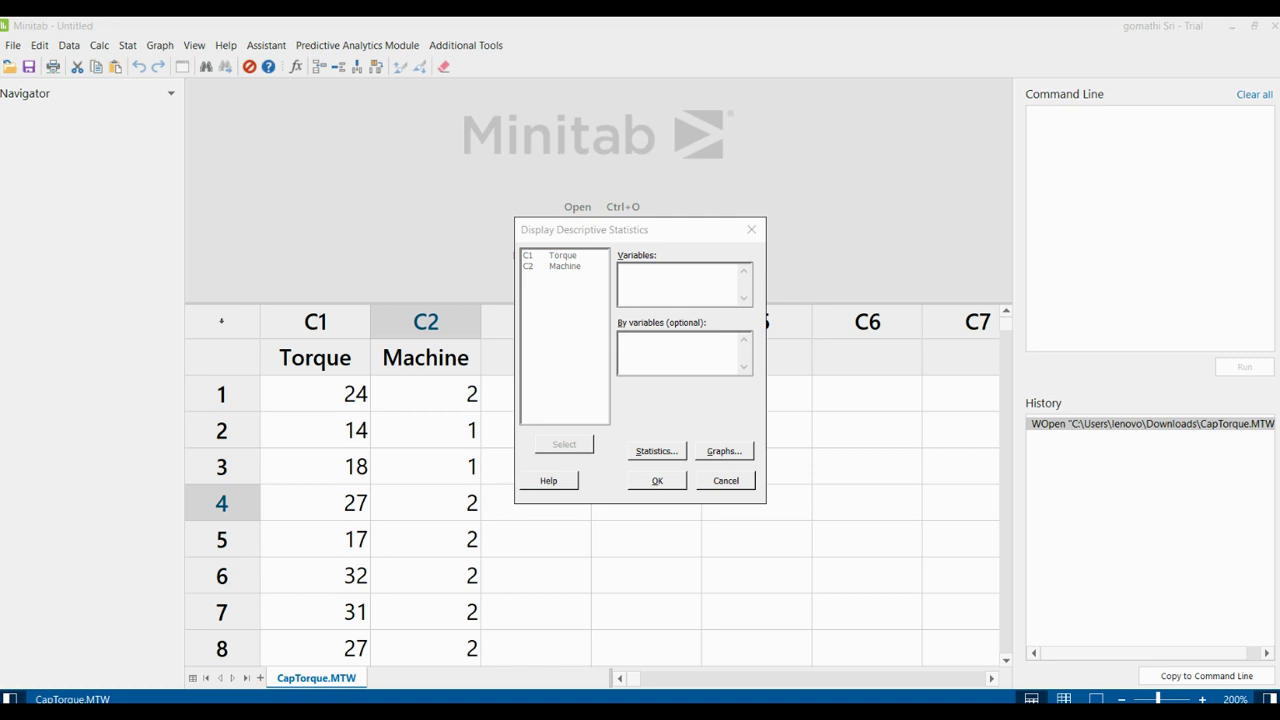
pyautogui.click(560, 256)
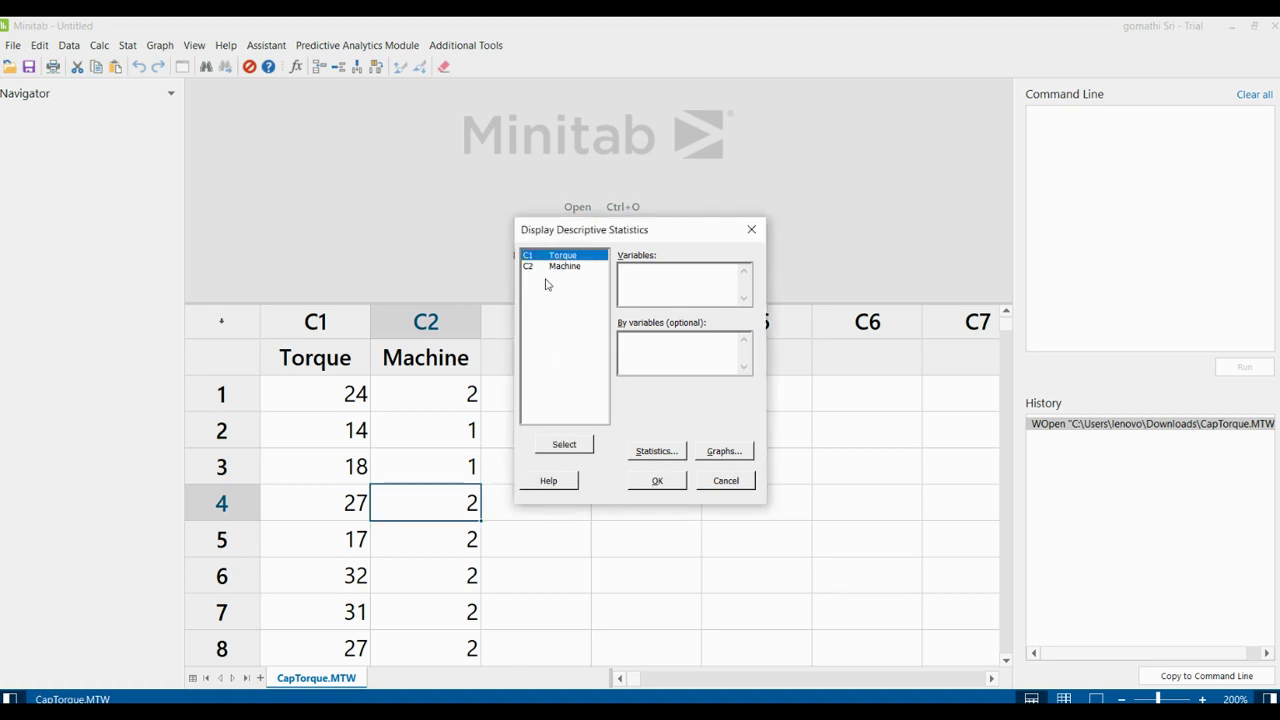
pyautogui.click(574, 446)
pyautogui.doubleClick(636, 271)
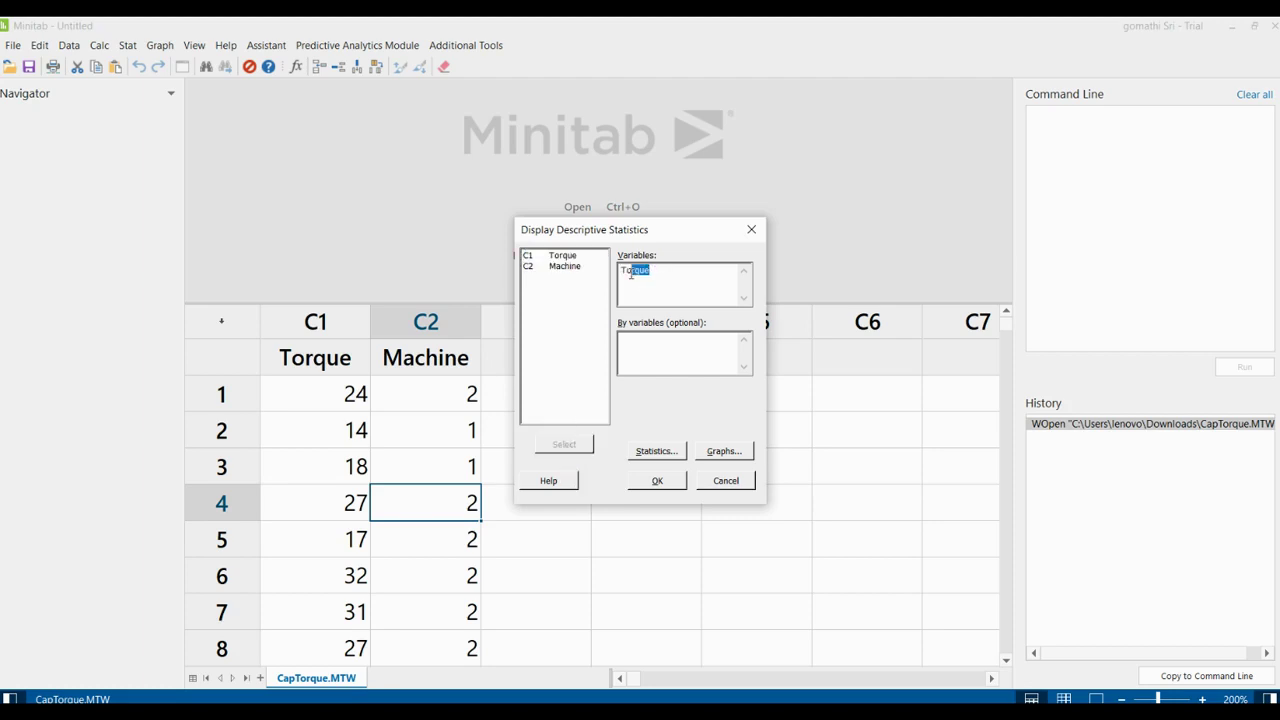
pyautogui.click(636, 271)
pyautogui.click(640, 342)
pyautogui.click(564, 267)
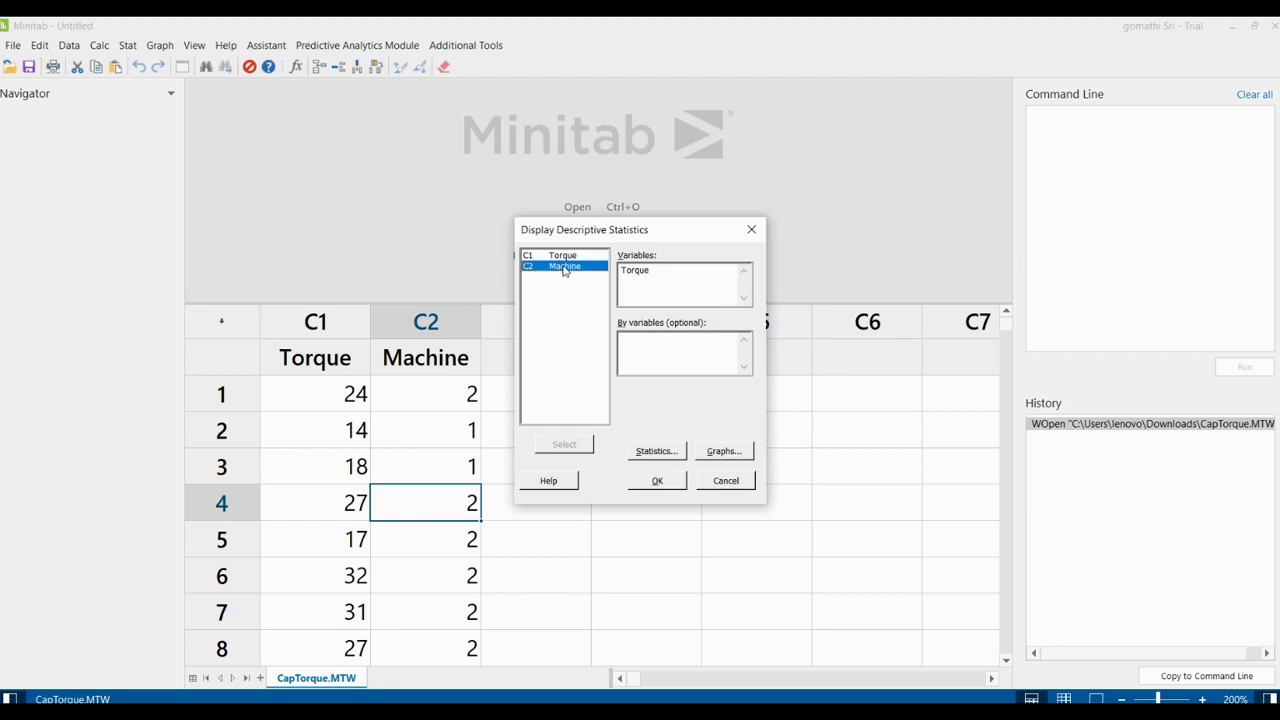
pyautogui.click(564, 444)
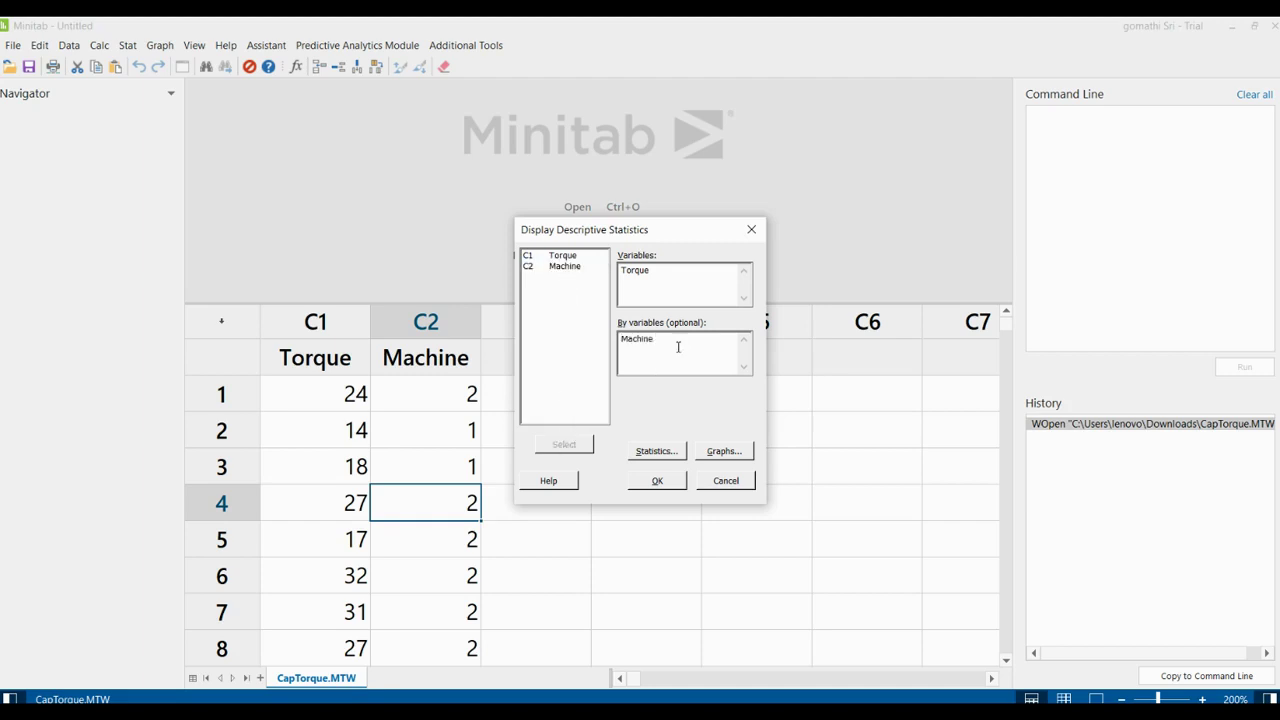
pyautogui.moveTo(655, 343); pyautogui.dragTo(601, 352)
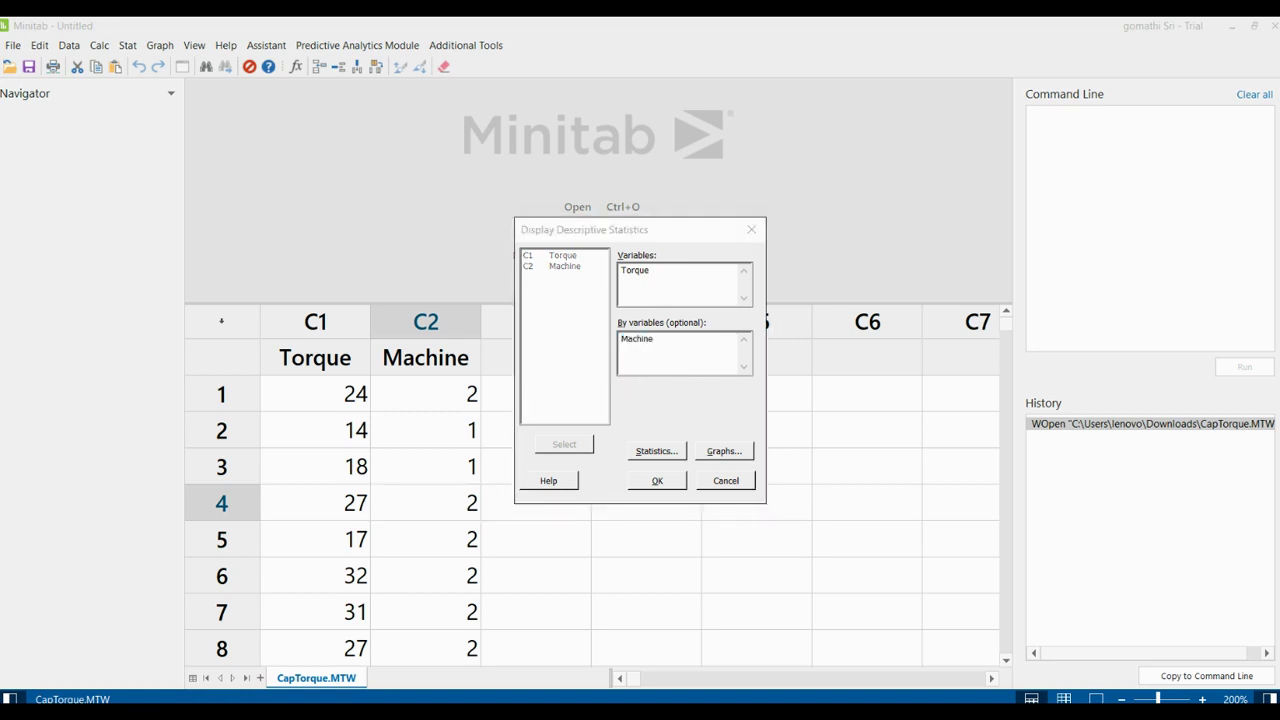
pyautogui.click(737, 480)
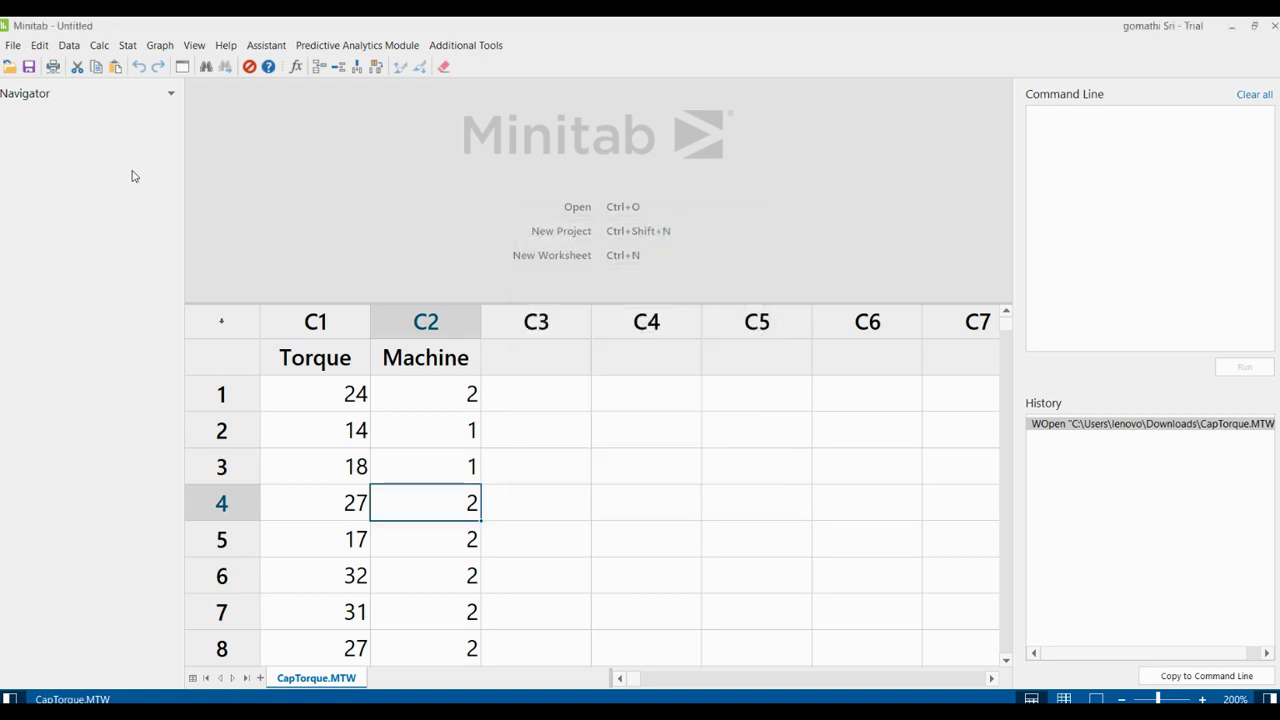
# Step: Start Display Descriptive Statistics and set Torque as the variable to analyse
pyautogui.click(130, 46)
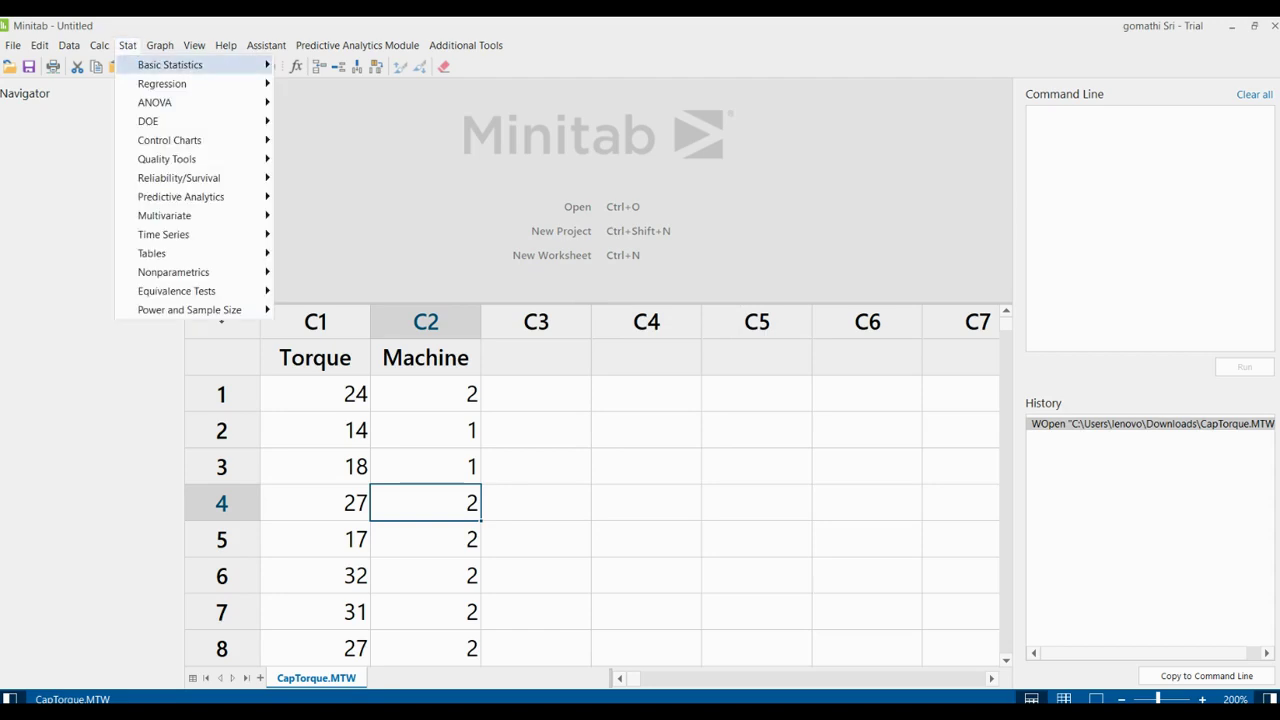
pyautogui.moveTo(170, 64)
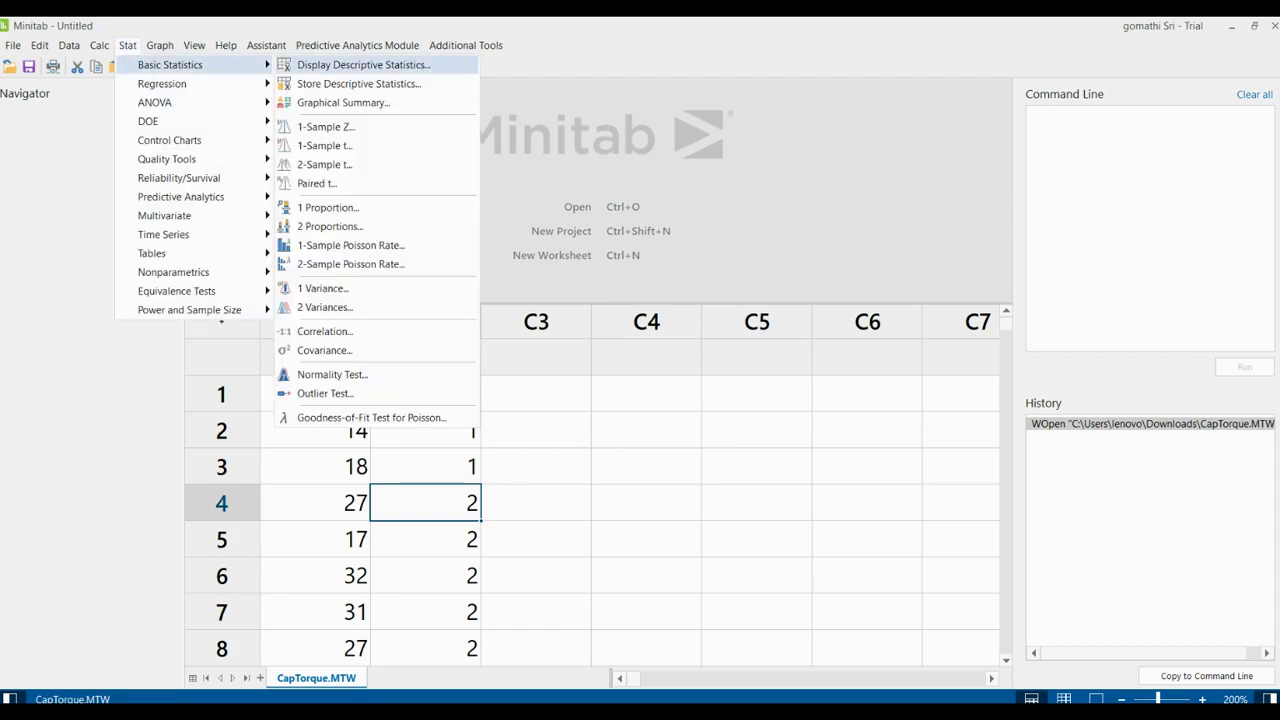
pyautogui.click(300, 66)
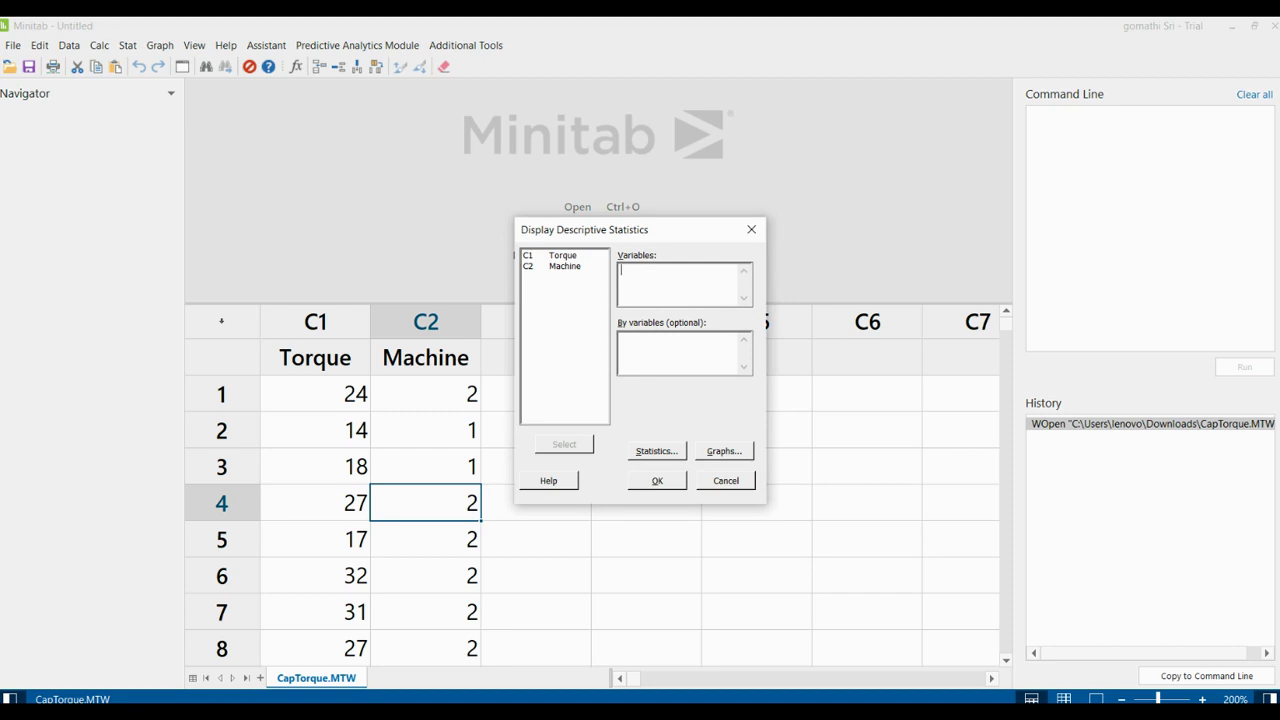
pyautogui.click(563, 255)
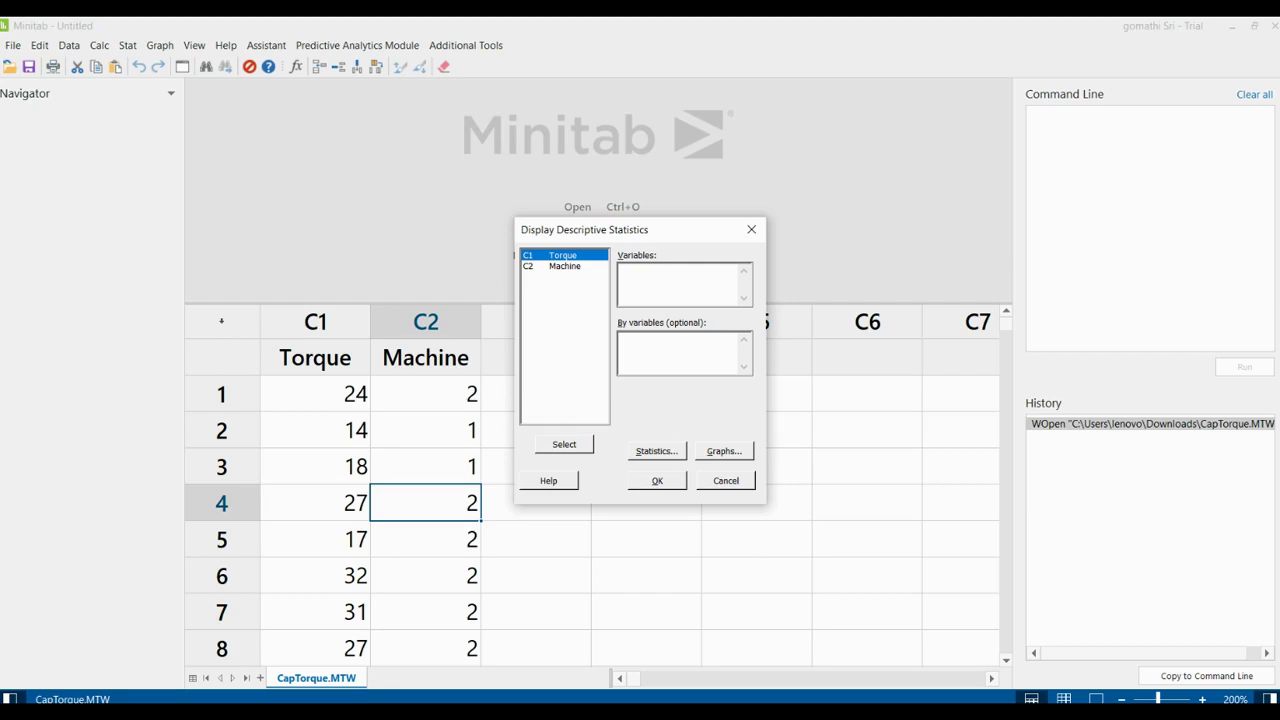
pyautogui.click(564, 444)
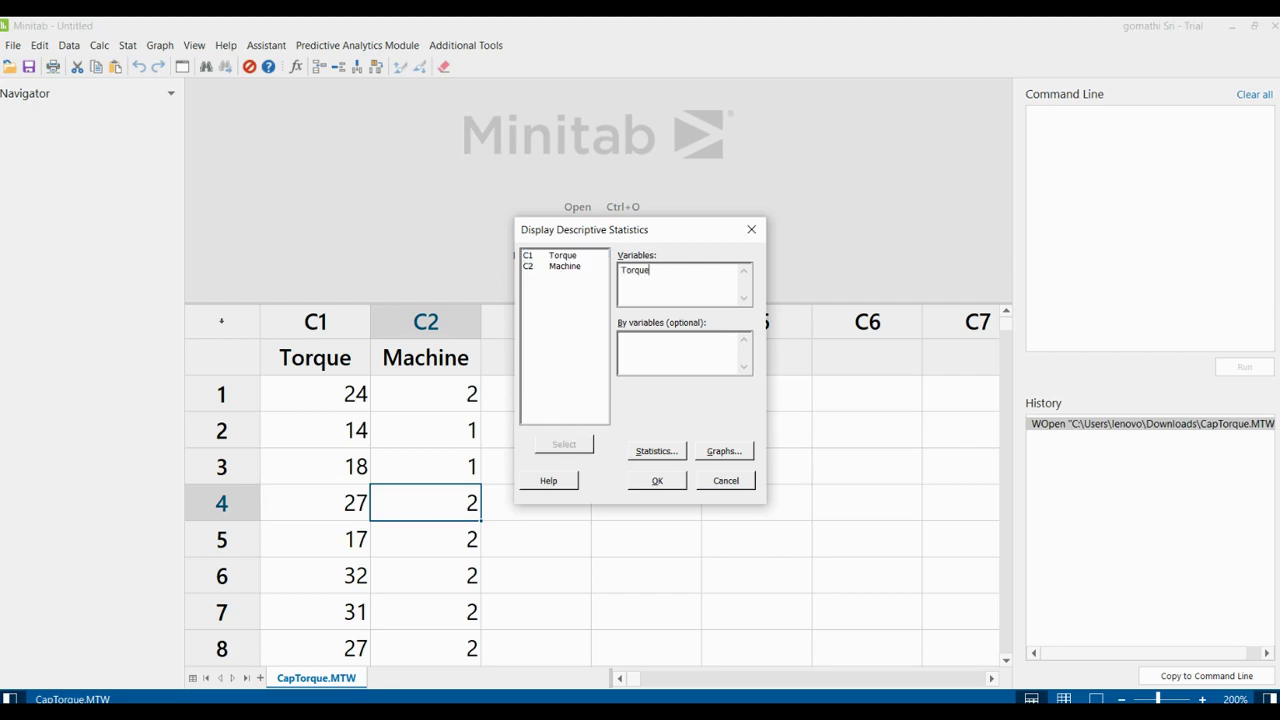
pyautogui.moveTo(650, 270); pyautogui.dragTo(620, 270)
# Step: Group the descriptive statistics by the Machine variable
pyautogui.click(622, 339)
pyautogui.write('Ma')
pyautogui.press('BackSpace')
pyautogui.press('BackSpace')
pyautogui.click(564, 266)
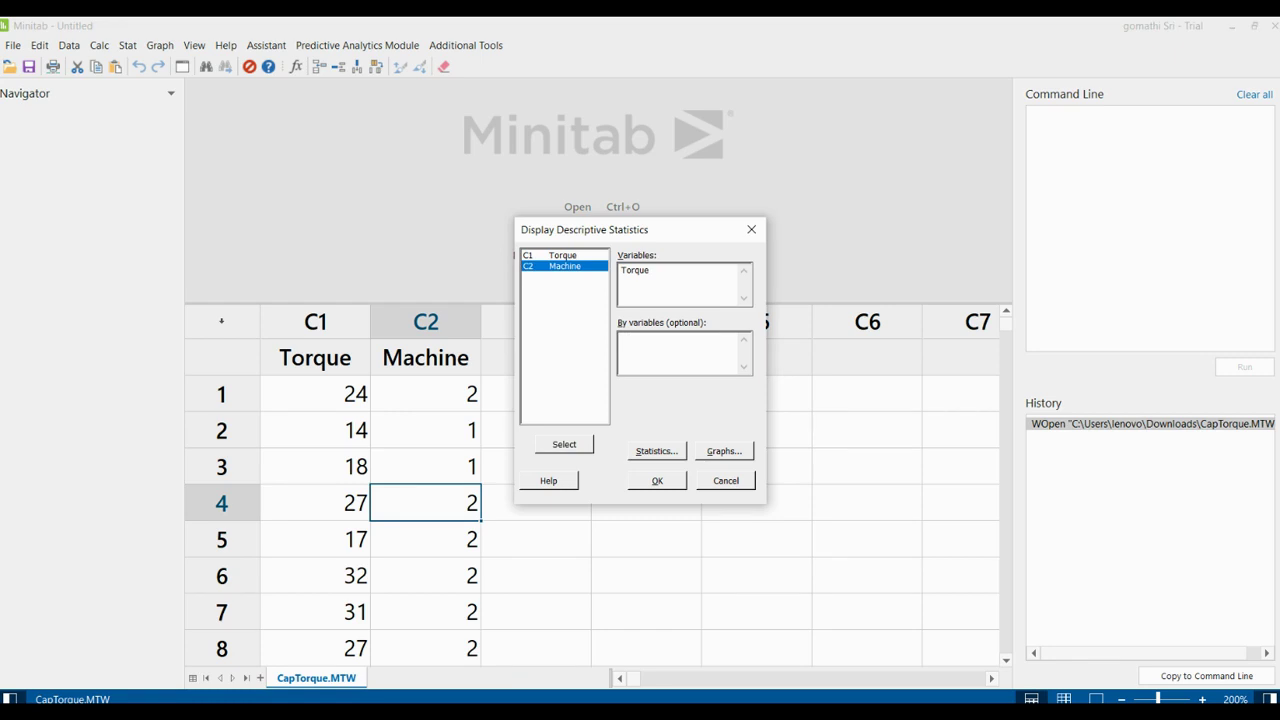
pyautogui.doubleClick(564, 266)
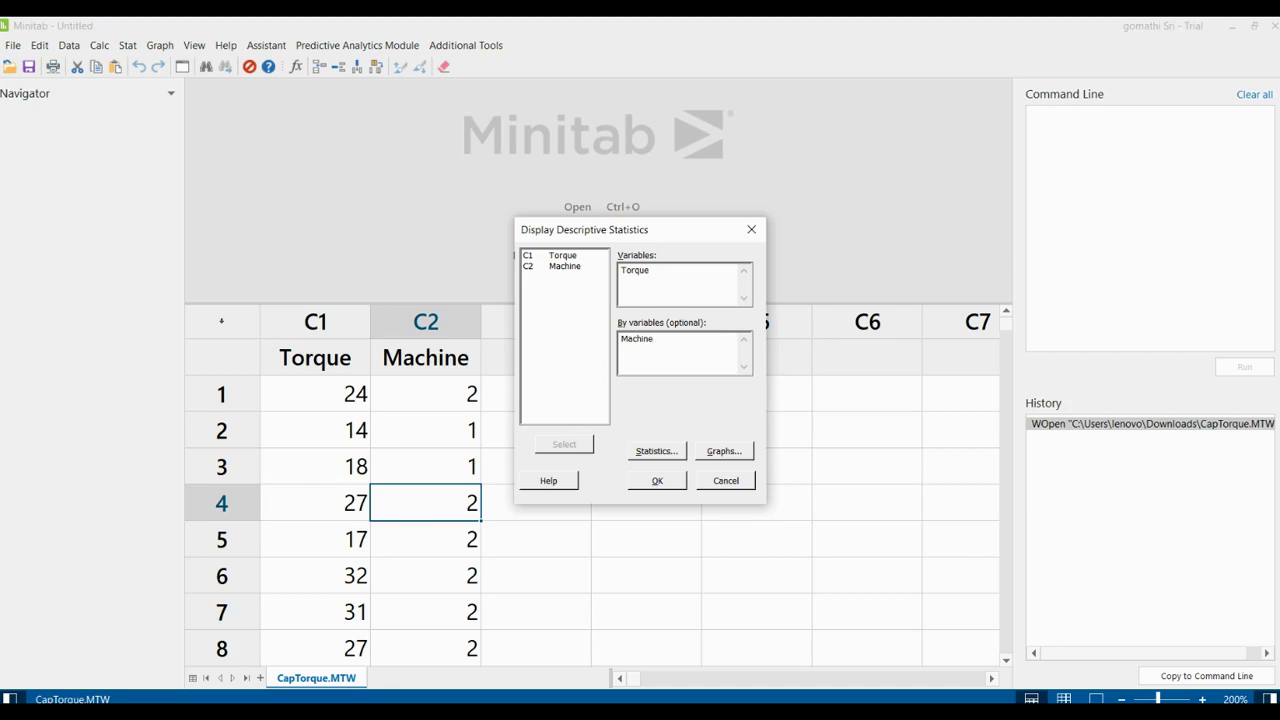
pyautogui.press('Return')
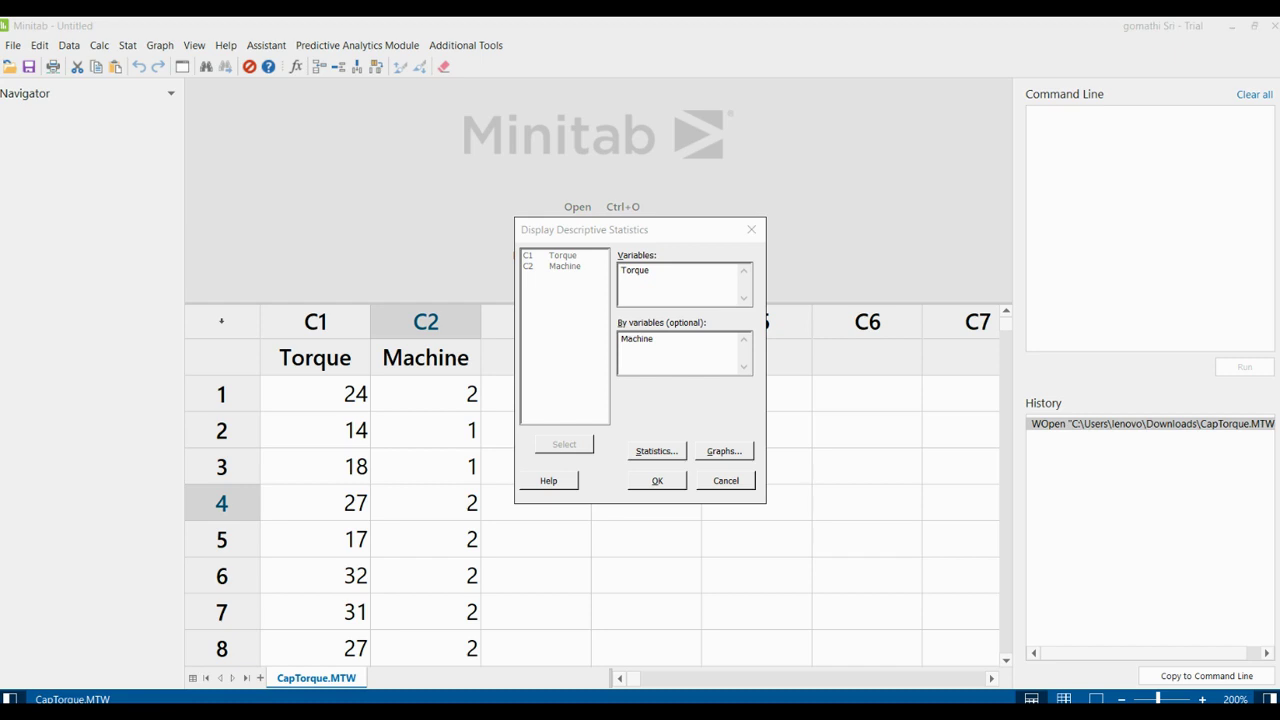
# Step: Add a histogram of data, an individual value plot and a boxplot of data to the descriptive statistics output
pyautogui.click(716, 455)
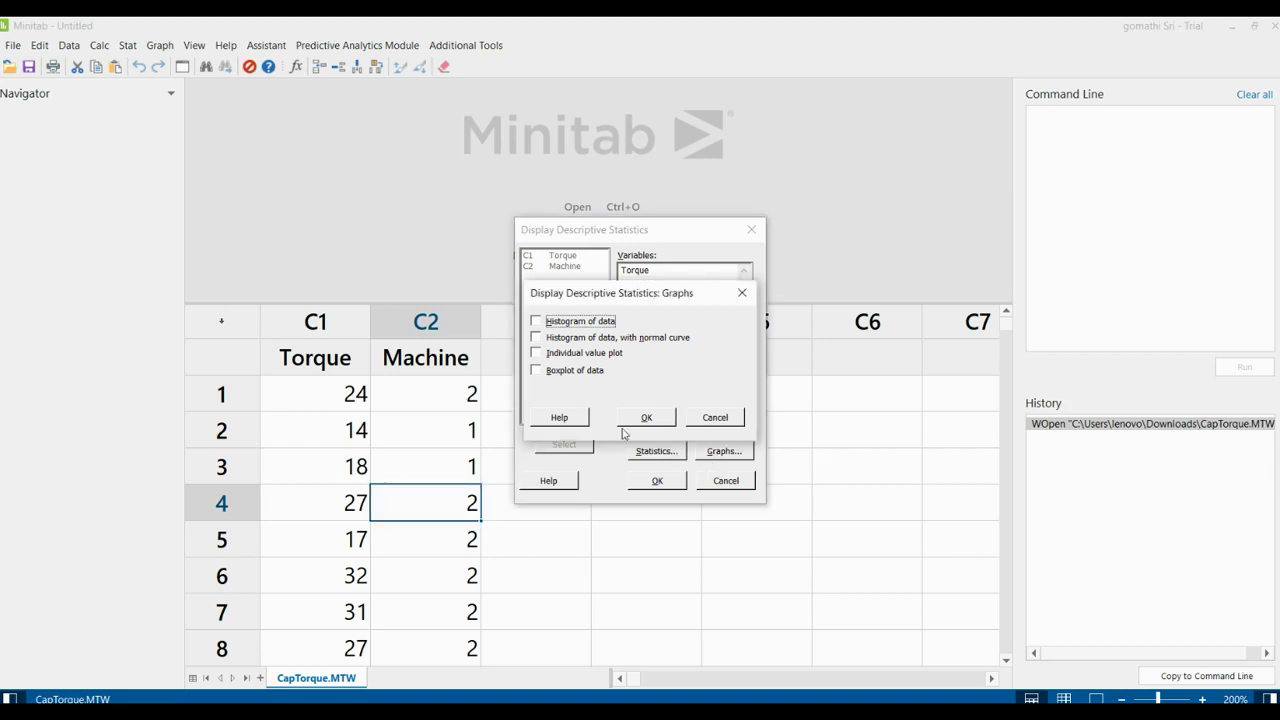
pyautogui.click(536, 321)
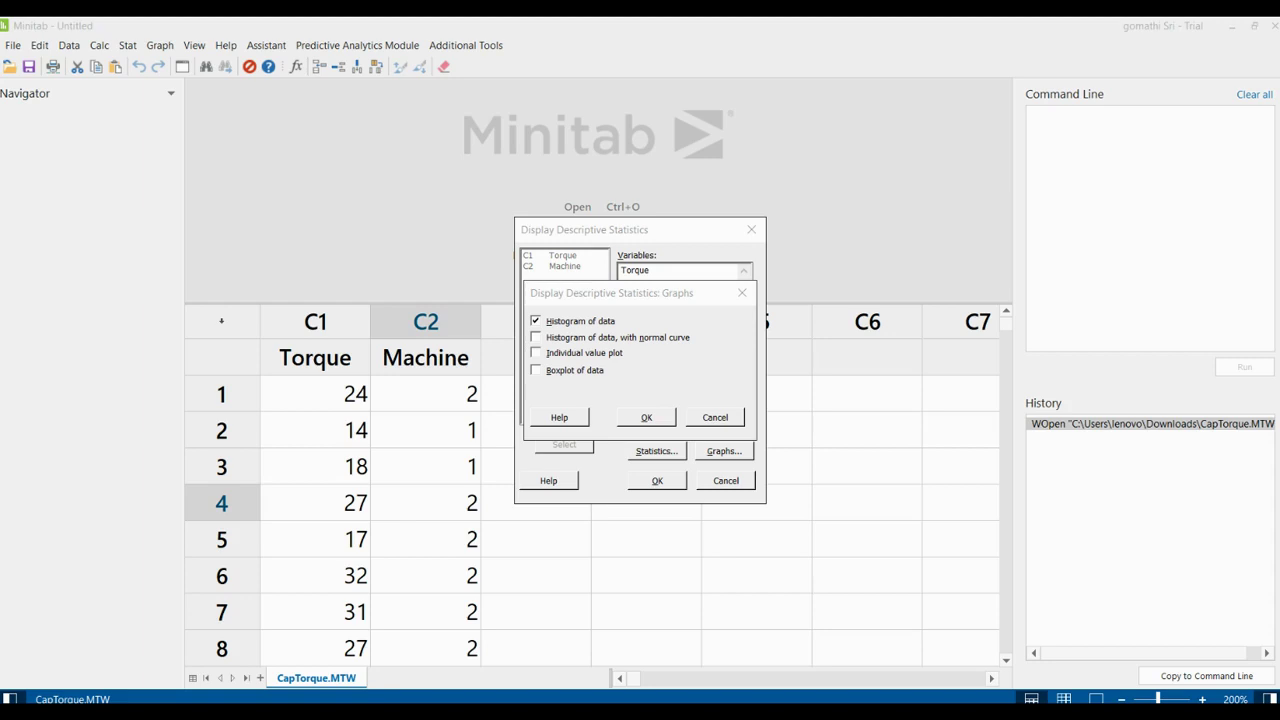
pyautogui.click(649, 394)
pyautogui.click(536, 353)
pyautogui.click(610, 395)
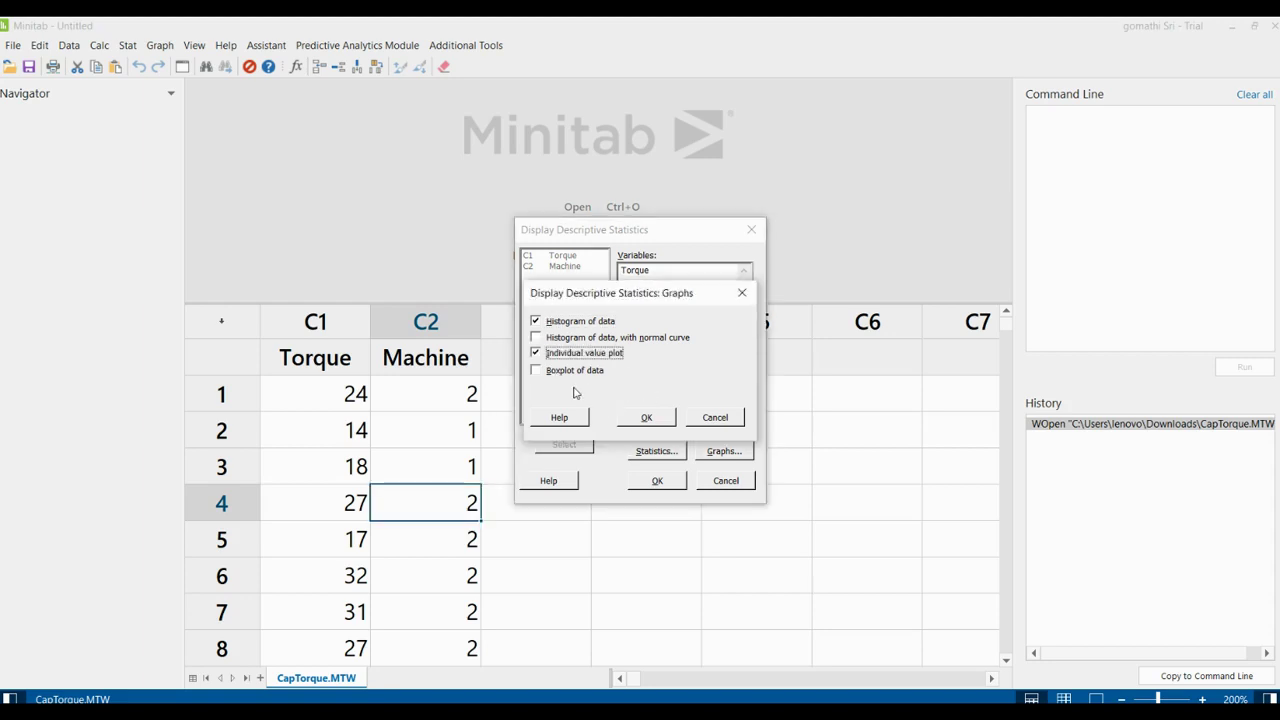
pyautogui.click(537, 370)
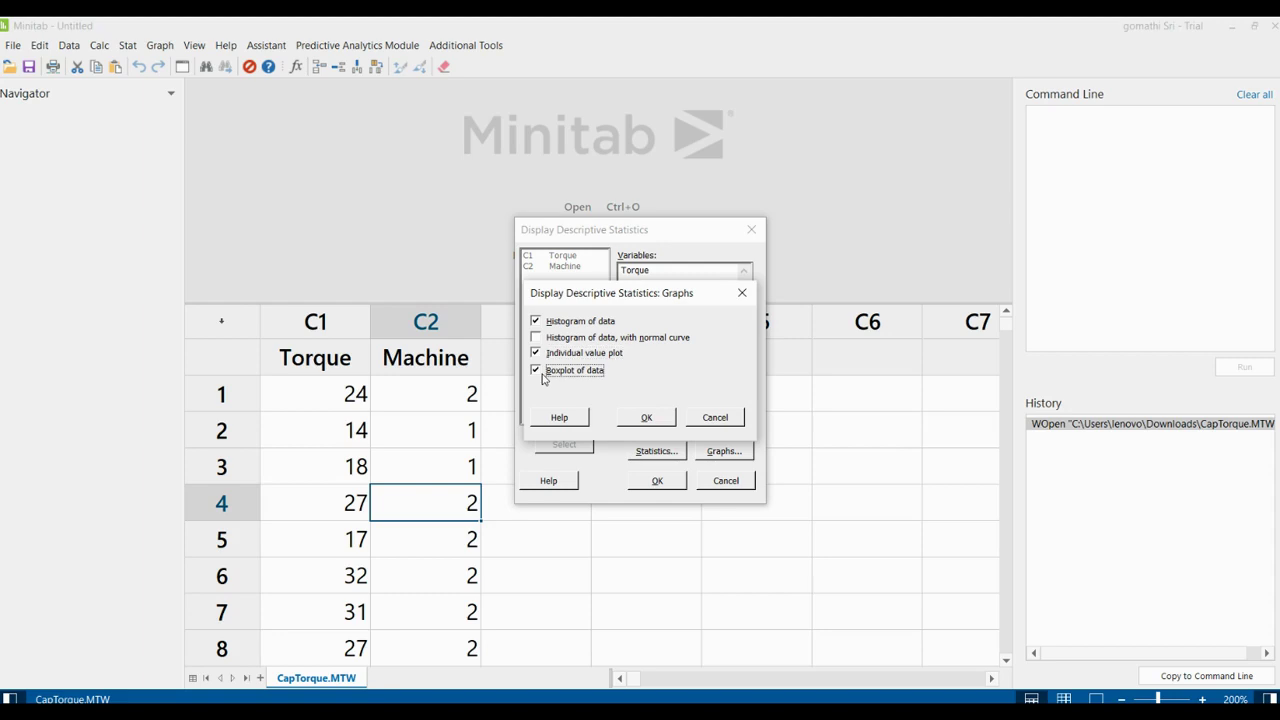
pyautogui.click(656, 420)
# Step: Review the statistics options without changing them, confirm the selected graphs, and generate the descriptive statistics of Torque by Machine
pyautogui.click(643, 451)
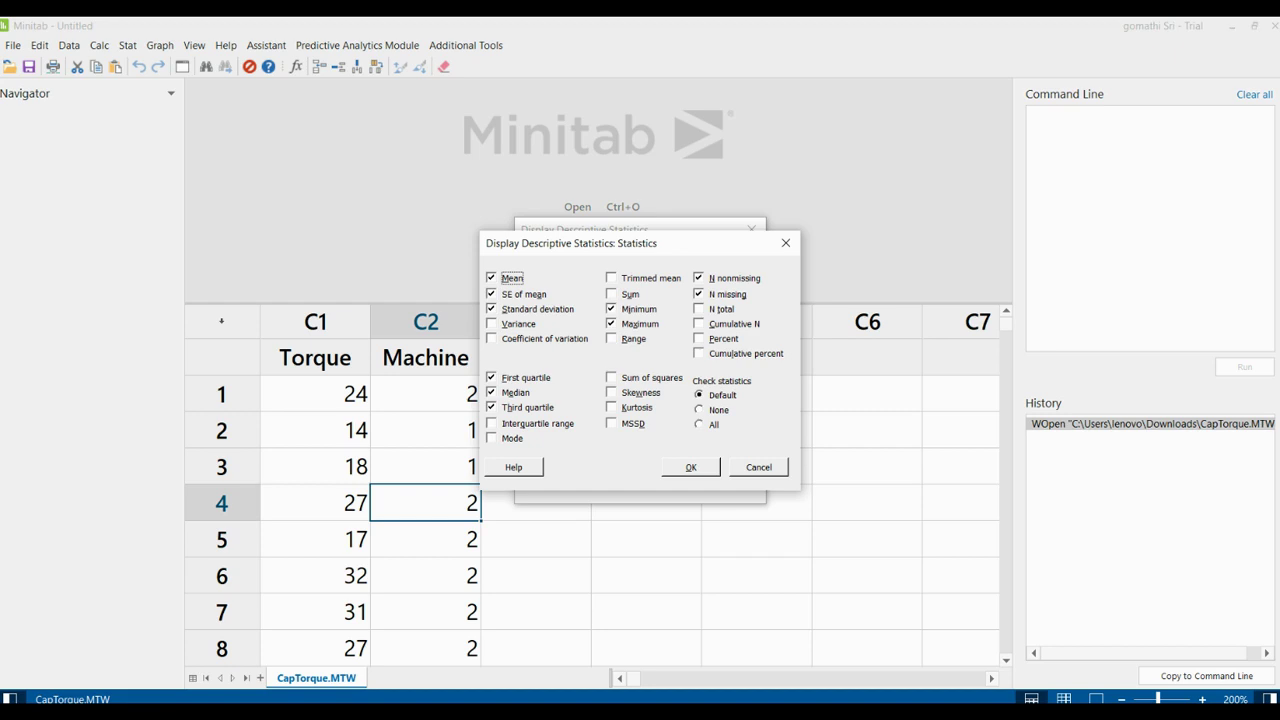
pyautogui.click(758, 467)
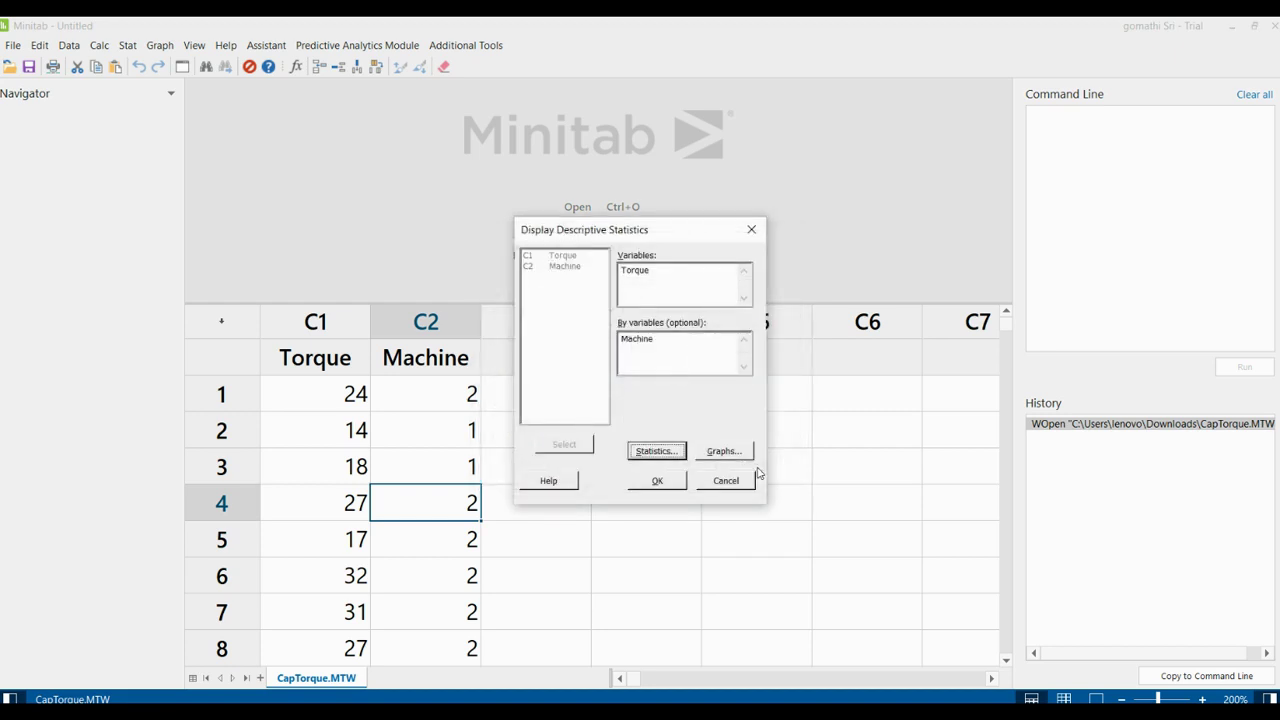
pyautogui.click(722, 455)
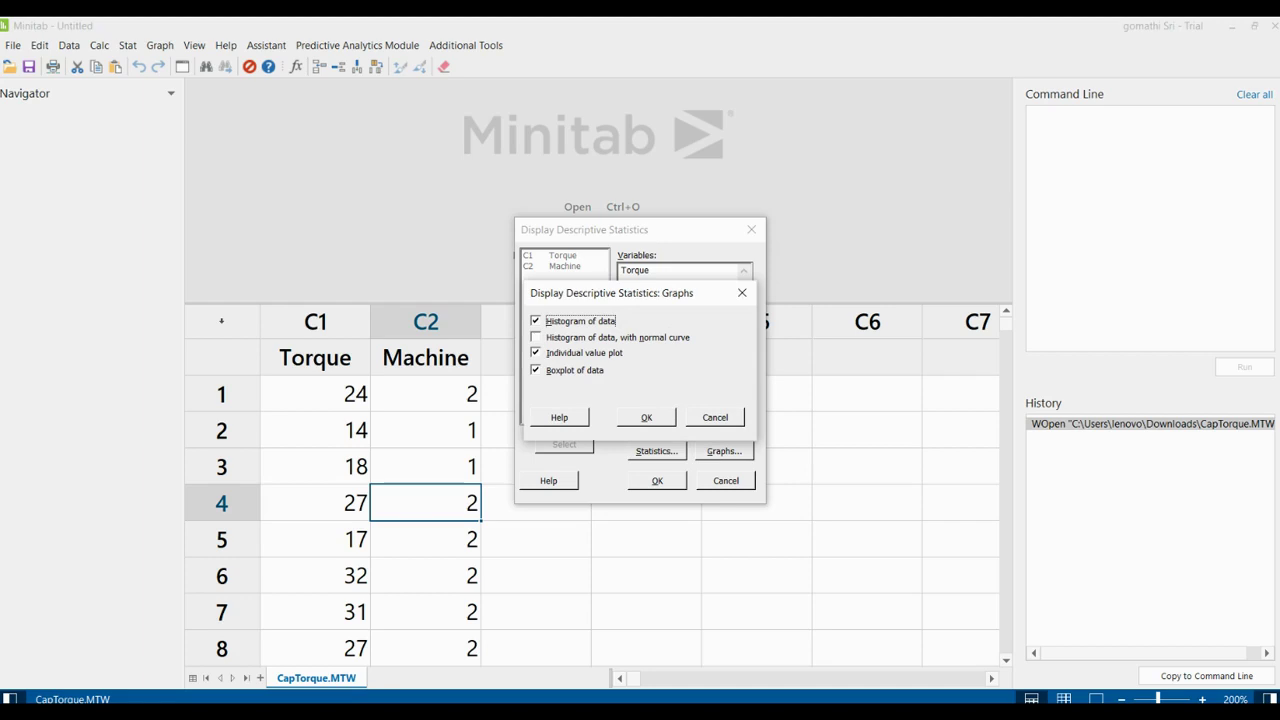
pyautogui.click(648, 417)
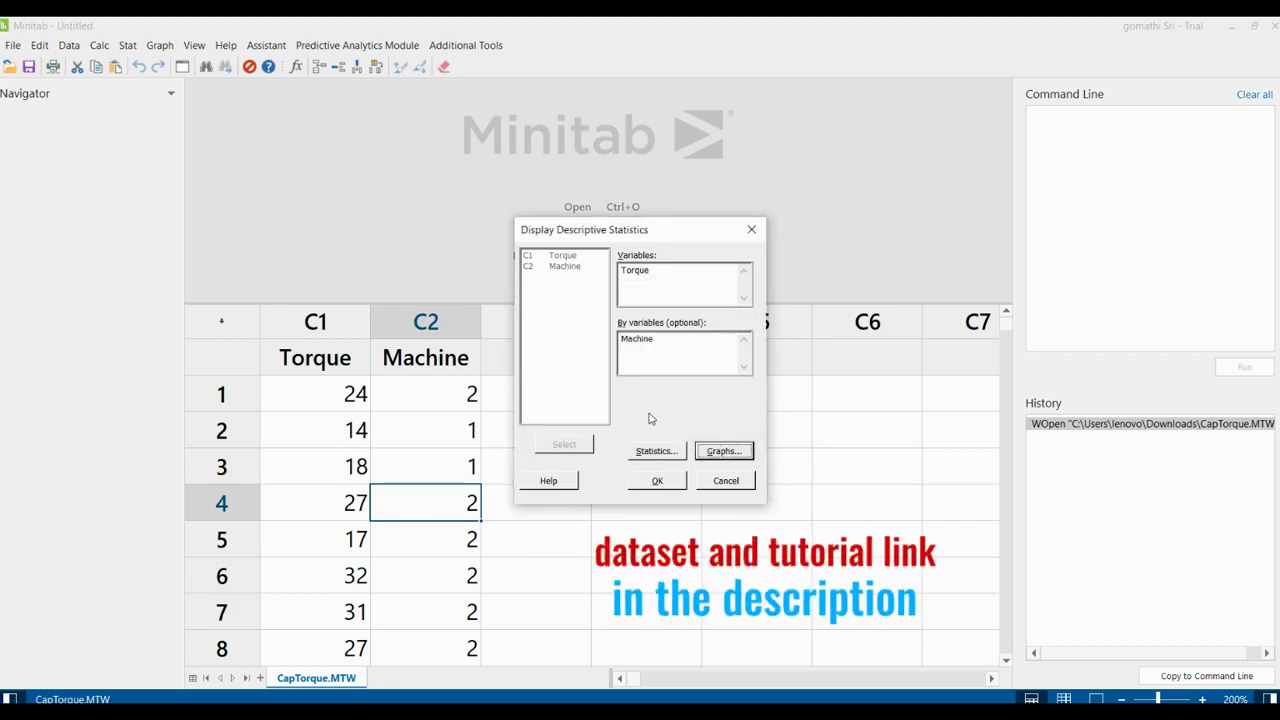
pyautogui.click(657, 480)
pyautogui.click(659, 481)
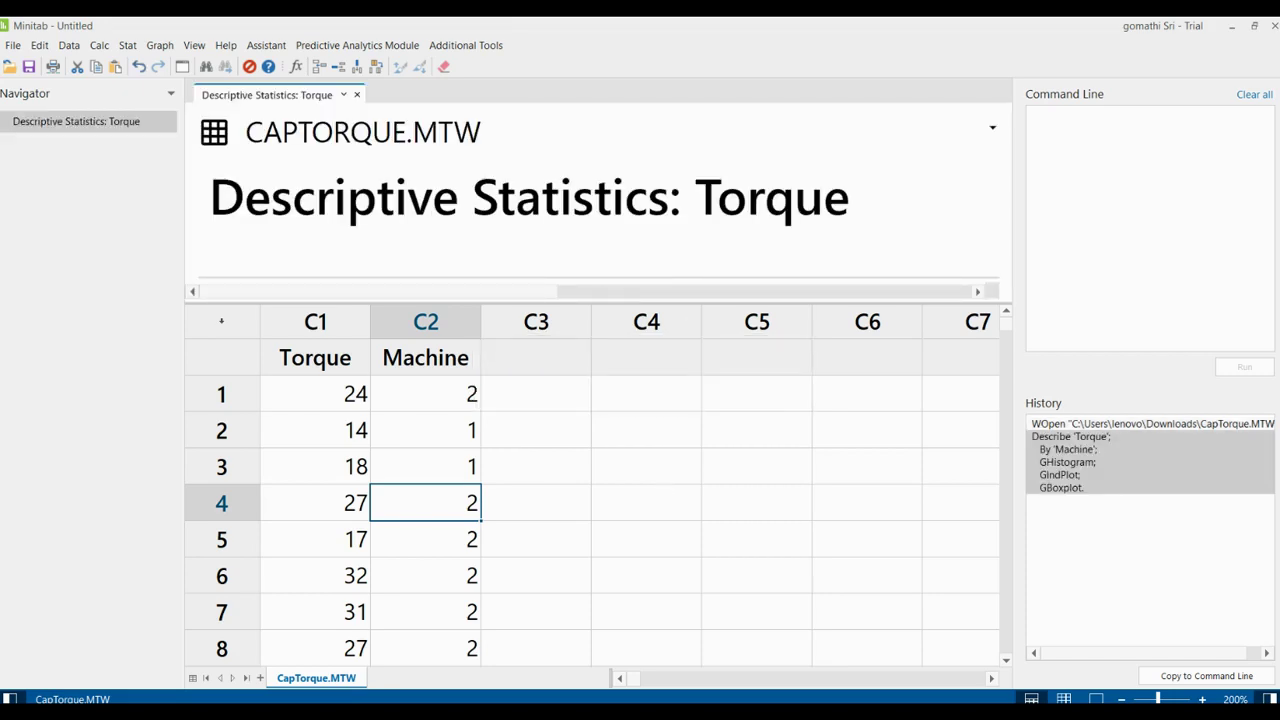
# Step: Show the output without the worksheet and read the Torque statistics table across all its columns, from N to Maximum
pyautogui.click(1096, 698)
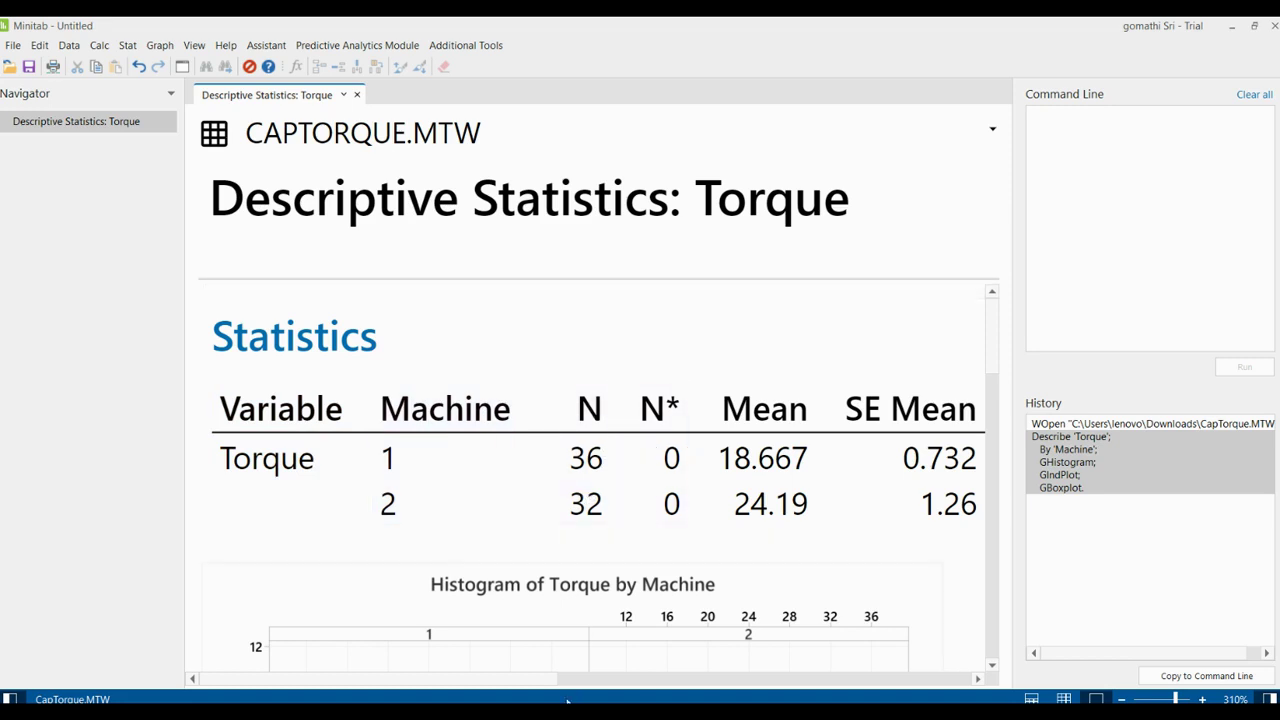
pyautogui.moveTo(546, 680); pyautogui.dragTo(614, 682)
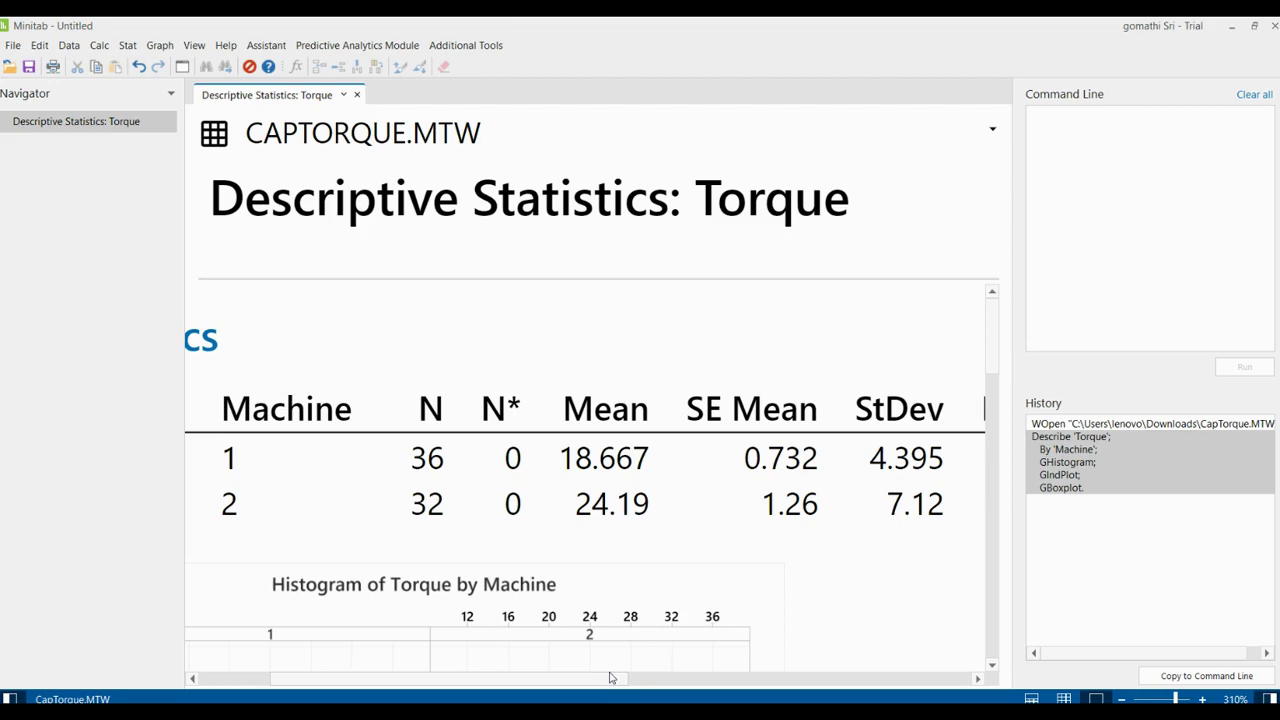
pyautogui.moveTo(546, 680); pyautogui.dragTo(622, 683)
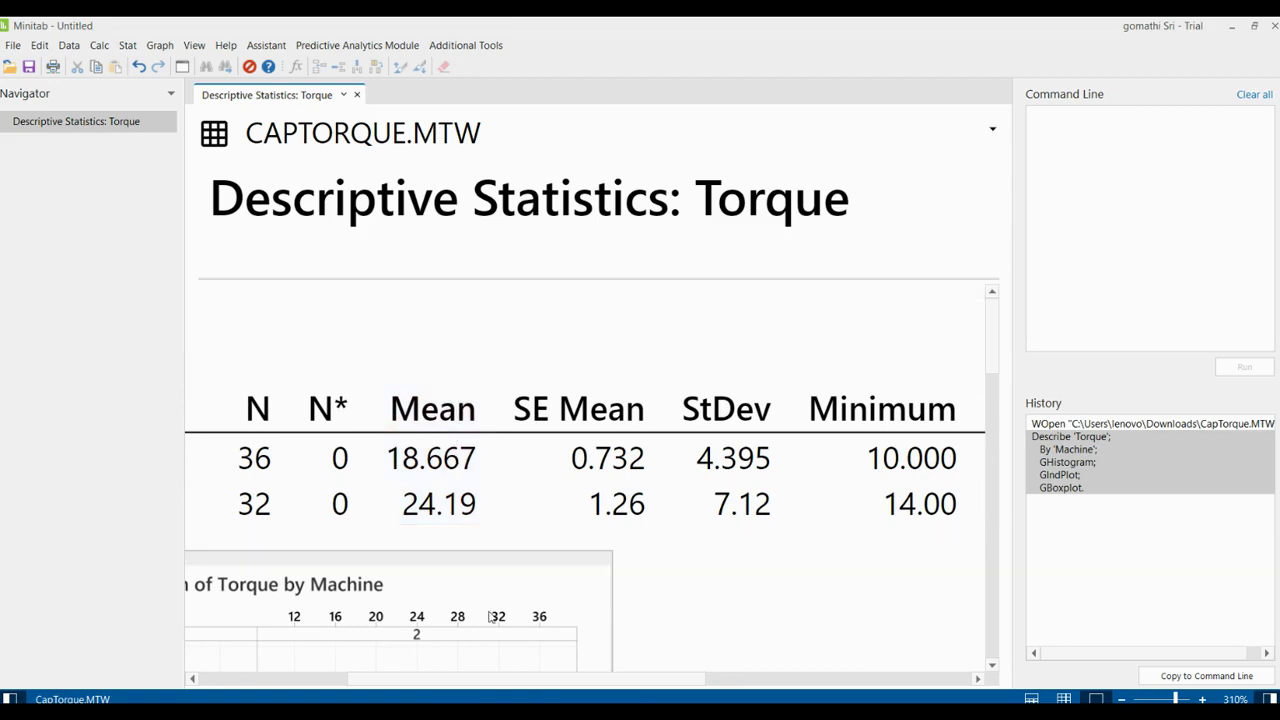
pyautogui.moveTo(395, 685); pyautogui.dragTo(660, 697)
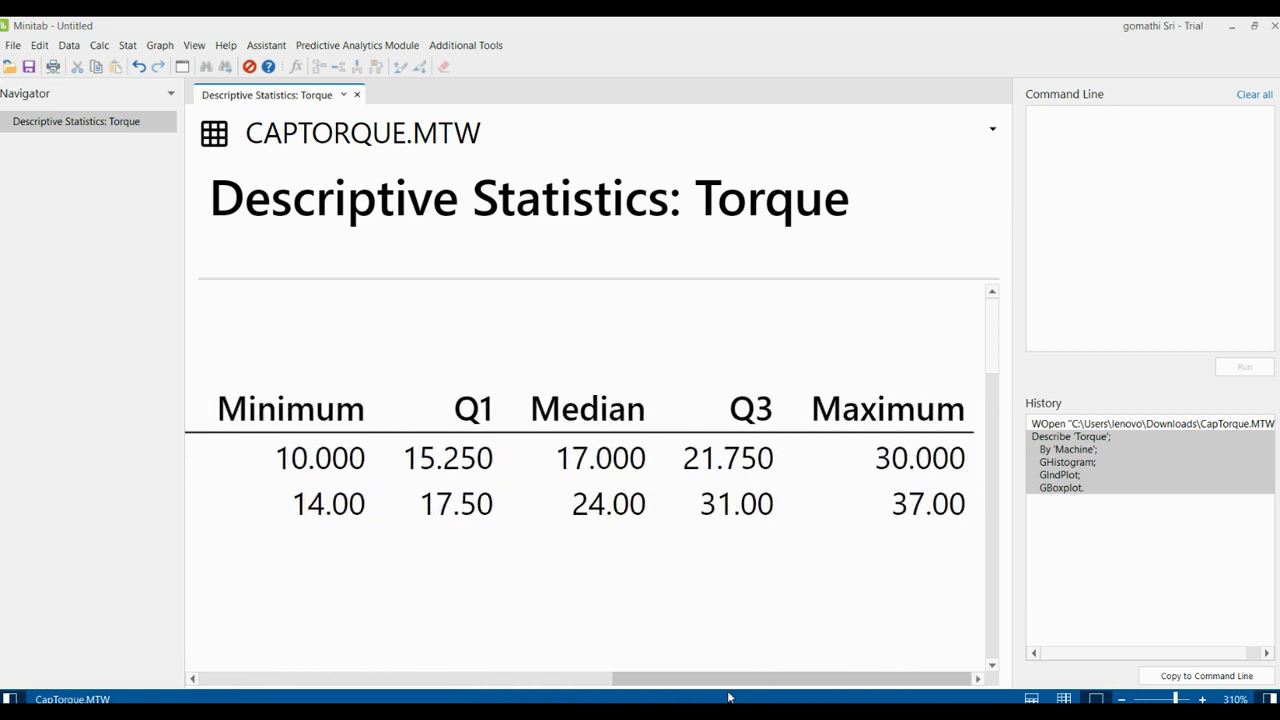
pyautogui.moveTo(650, 681); pyautogui.dragTo(240, 655)
# Step: Look through the histogram, individual value plot and boxplot of Torque by Machine in the output and return to the statistics table
pyautogui.scroll(-3, 480, 491)
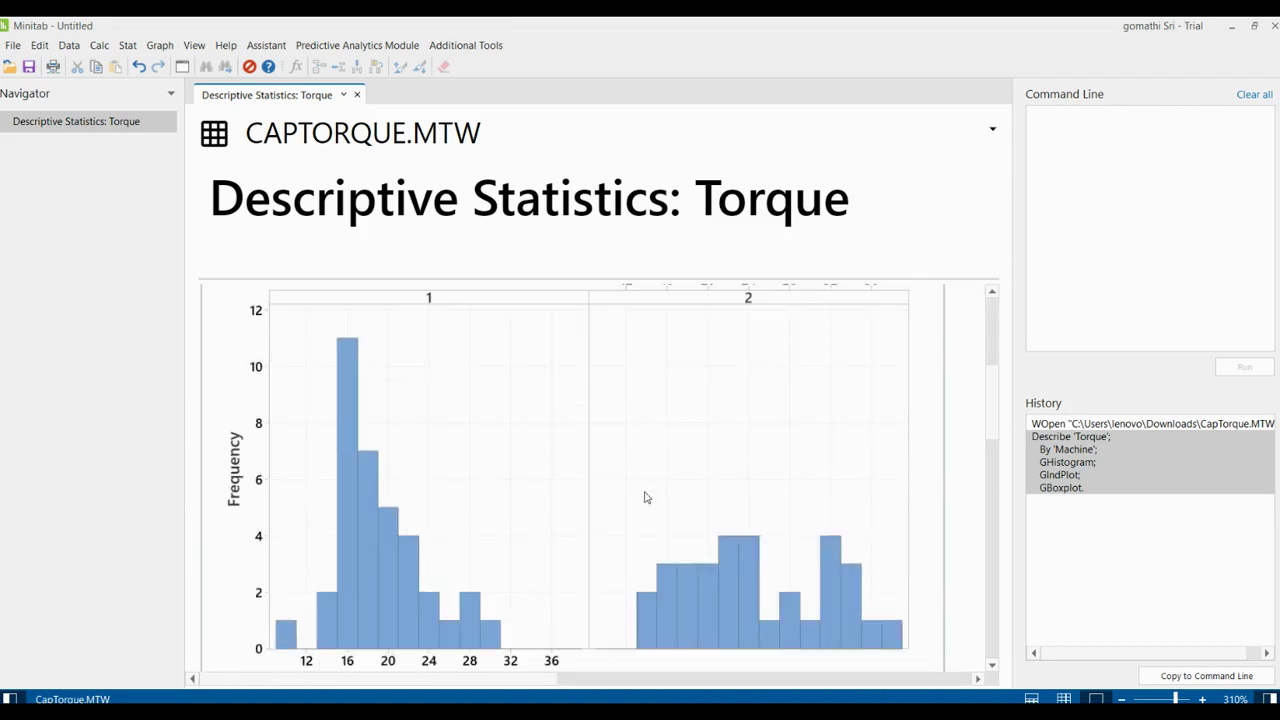
pyautogui.scroll(3, 645, 497)
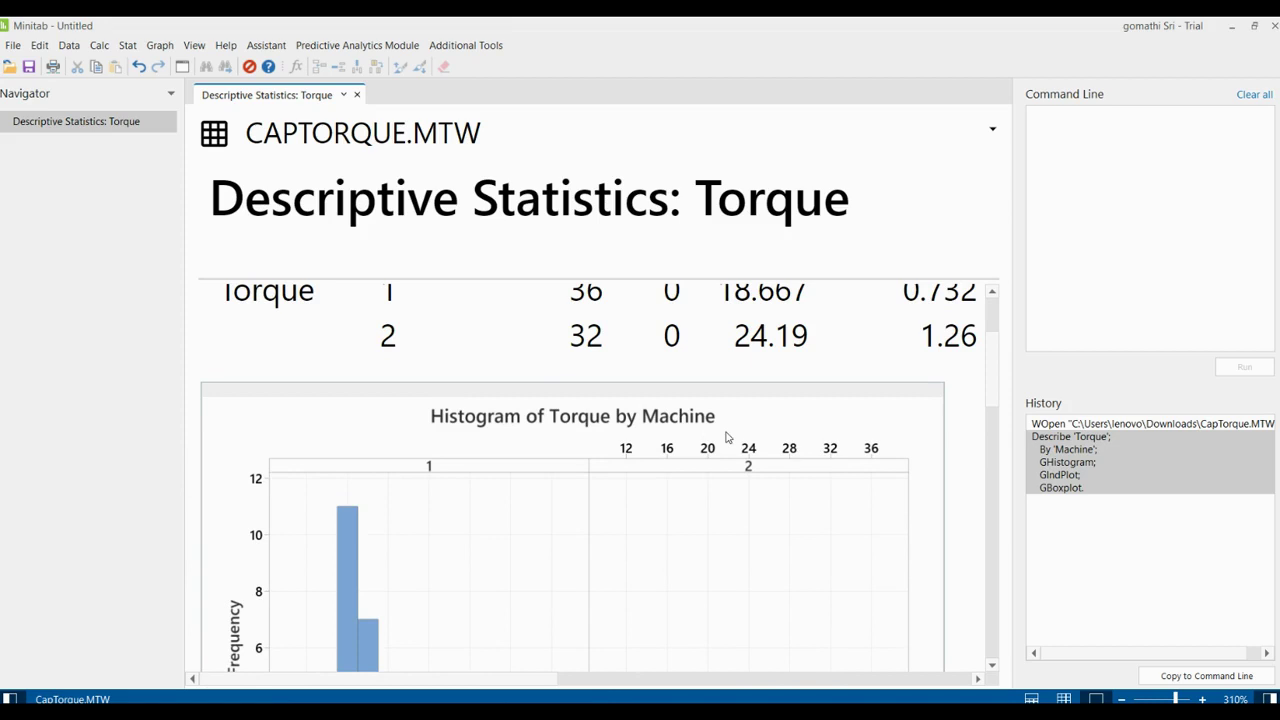
pyautogui.scroll(-10, 727, 437)
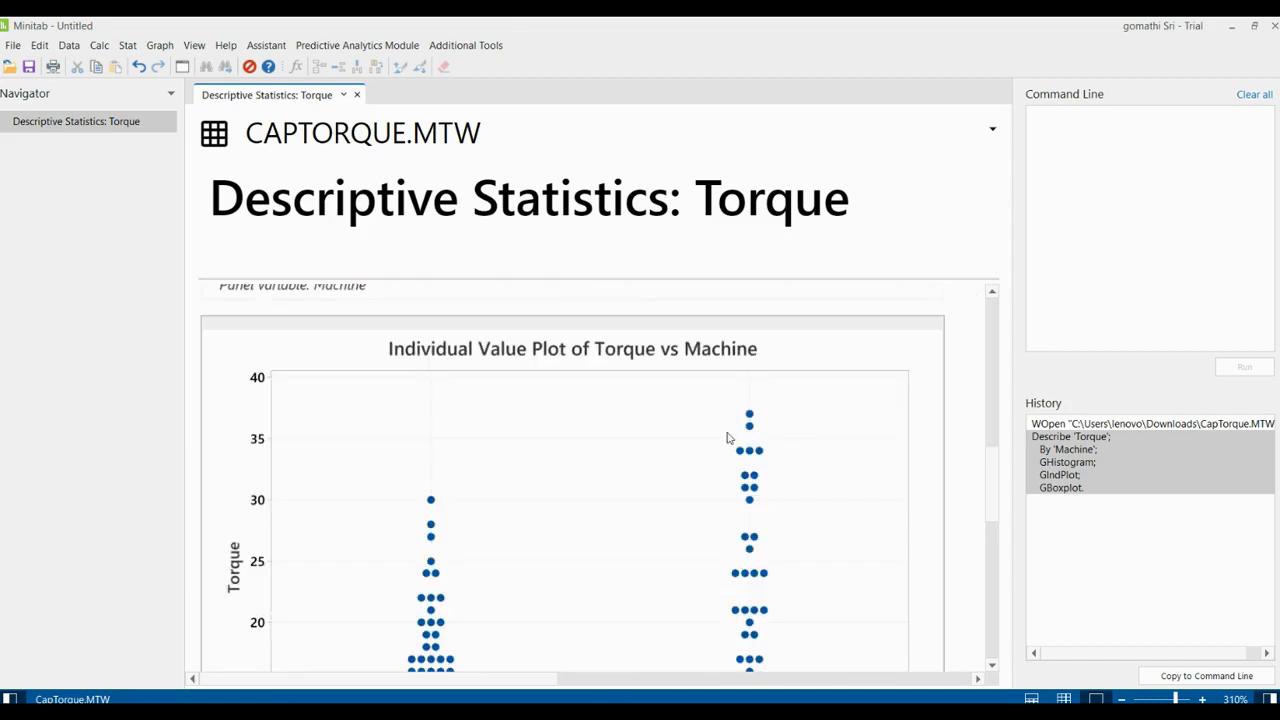
pyautogui.scroll(-9, 727, 437)
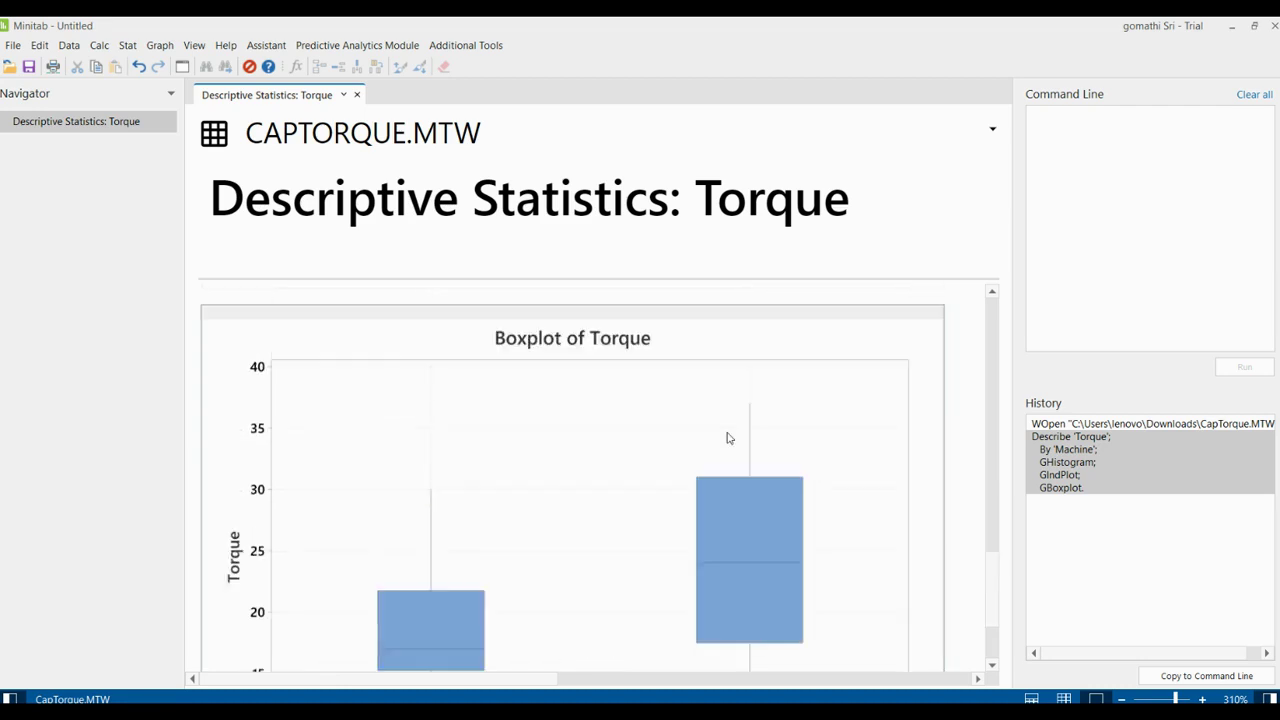
pyautogui.scroll(2, 727, 437)
pyautogui.scroll(-4, 727, 437)
pyautogui.scroll(10, 727, 437)
pyautogui.scroll(5, 727, 437)
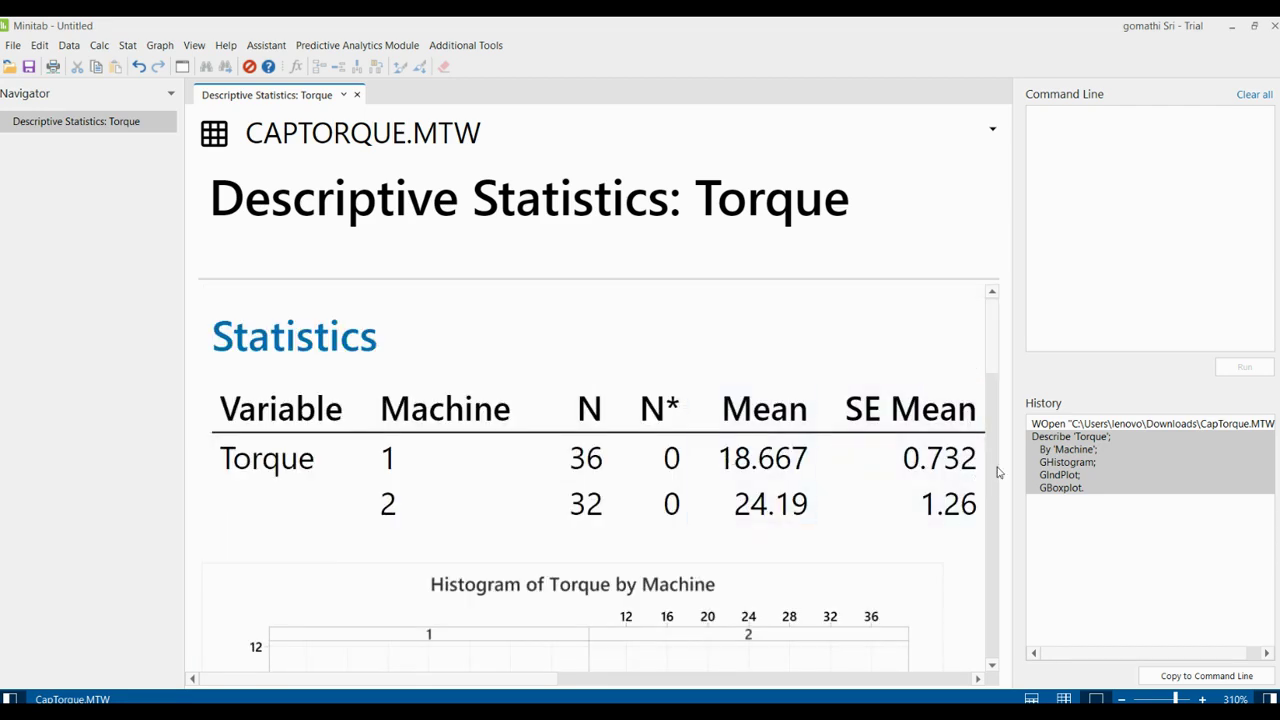
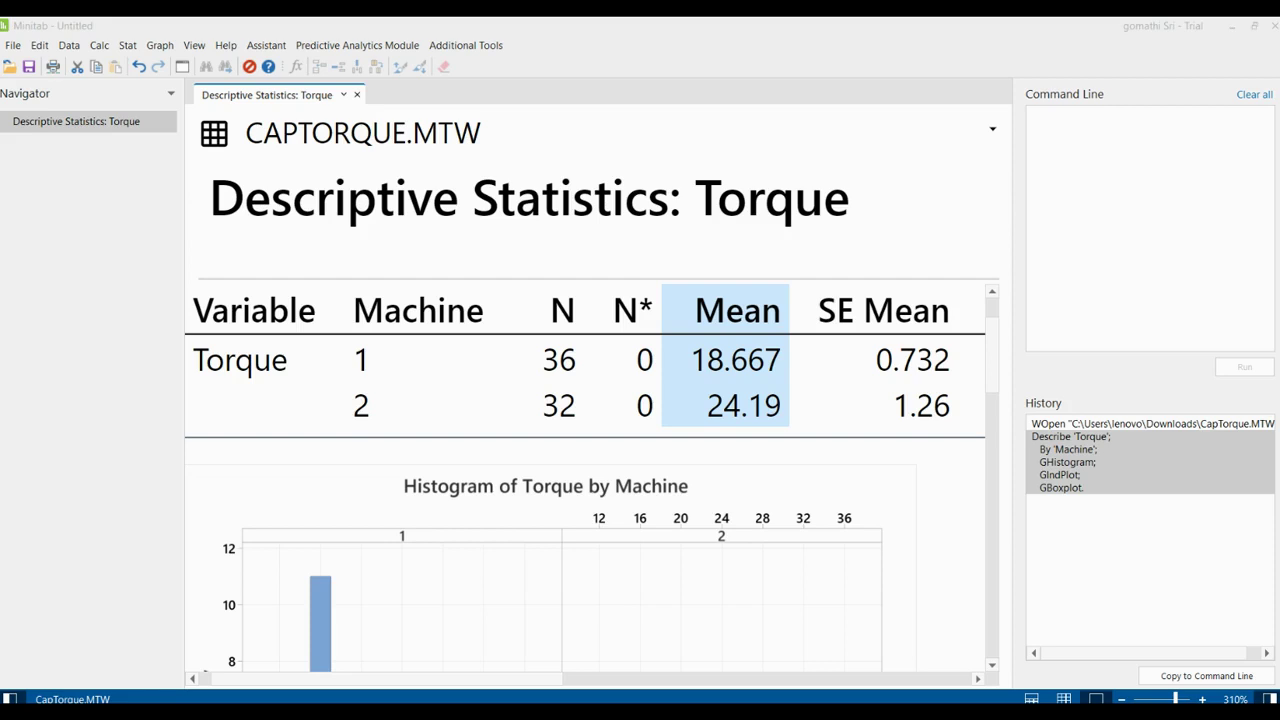
# Step: Highlight the StDev column of the statistics table and compare the means and standard deviations of Torque for both machines
pyautogui.click(646, 640)
pyautogui.moveTo(488, 686); pyautogui.dragTo(644, 688)
pyautogui.click(677, 357)
pyautogui.hscroll(-5, 700, 560)
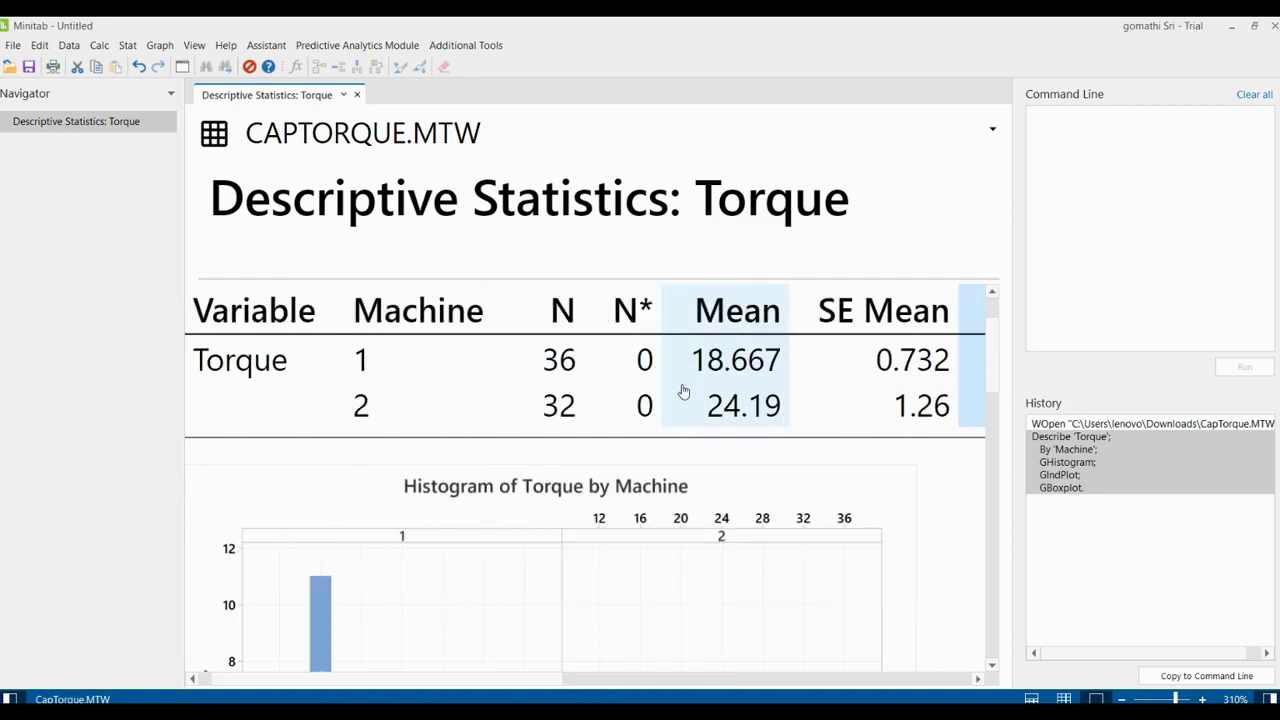
pyautogui.moveTo(486, 685); pyautogui.dragTo(746, 686)
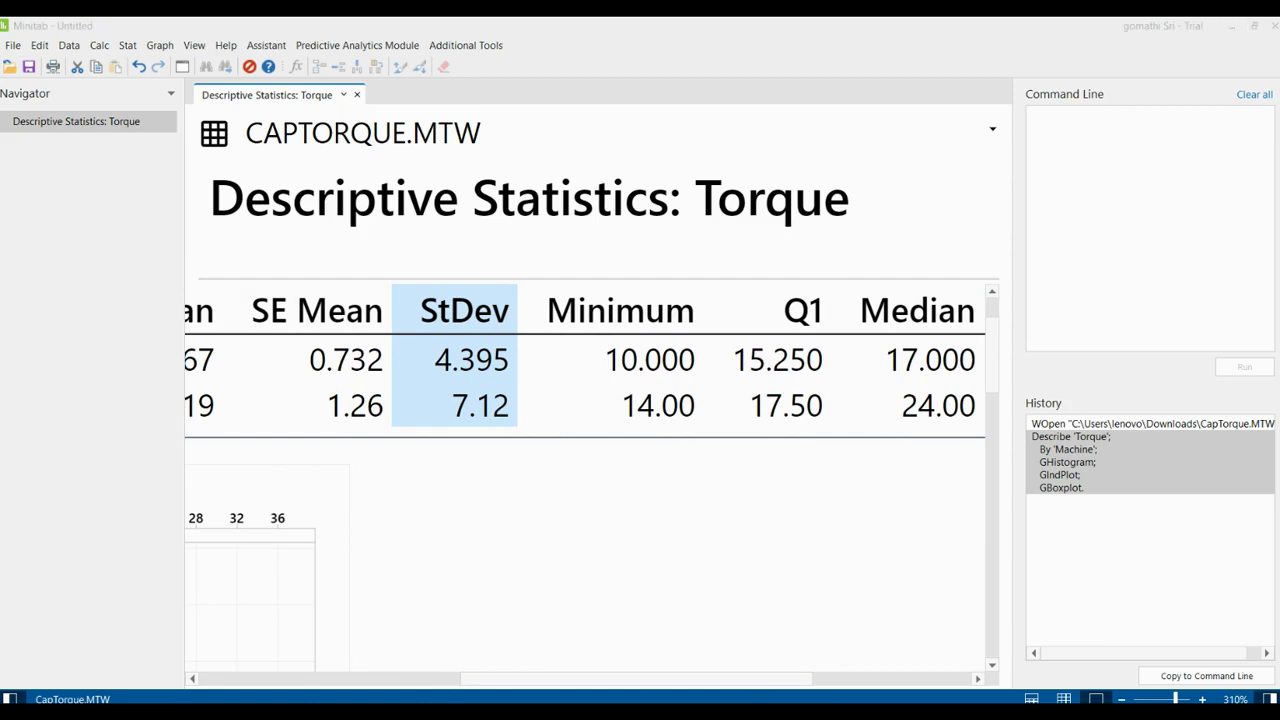
# Step: Compare the shape and spread of Torque for machines 1 and 2 in the histogram panels, continuing down to the boxplot
pyautogui.scroll(-5, 486, 480)
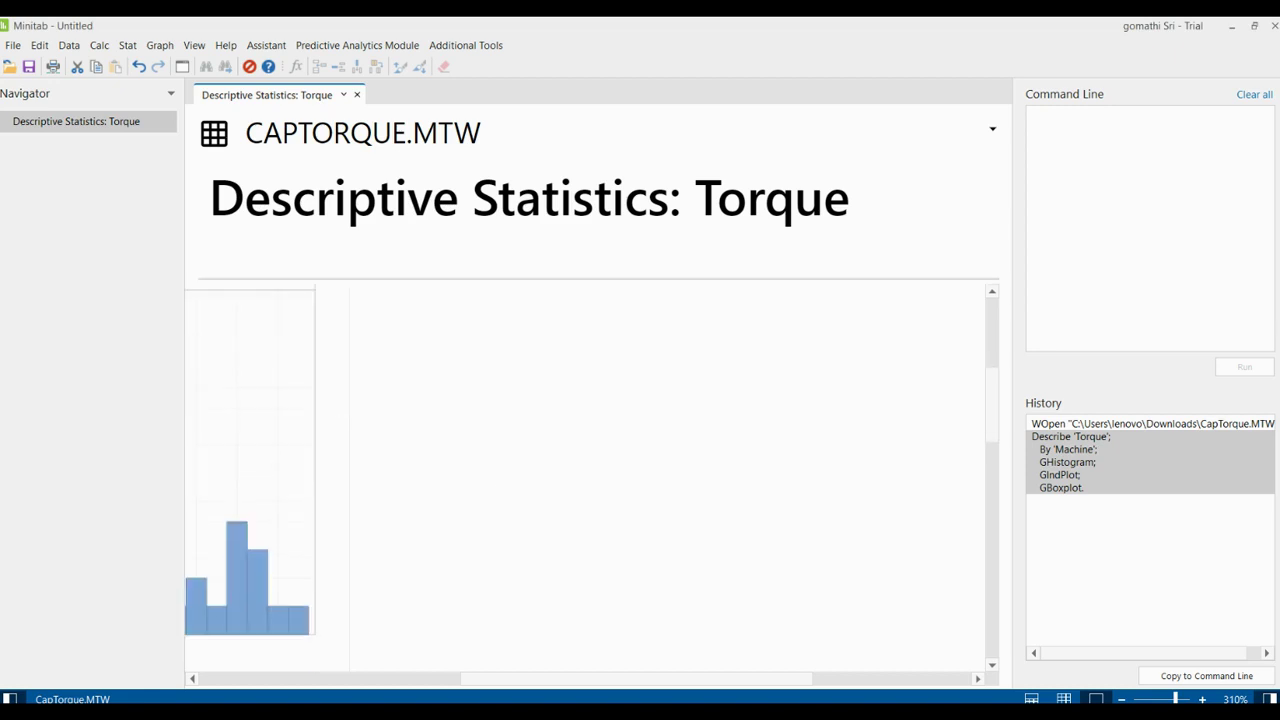
pyautogui.moveTo(763, 688); pyautogui.dragTo(480, 685)
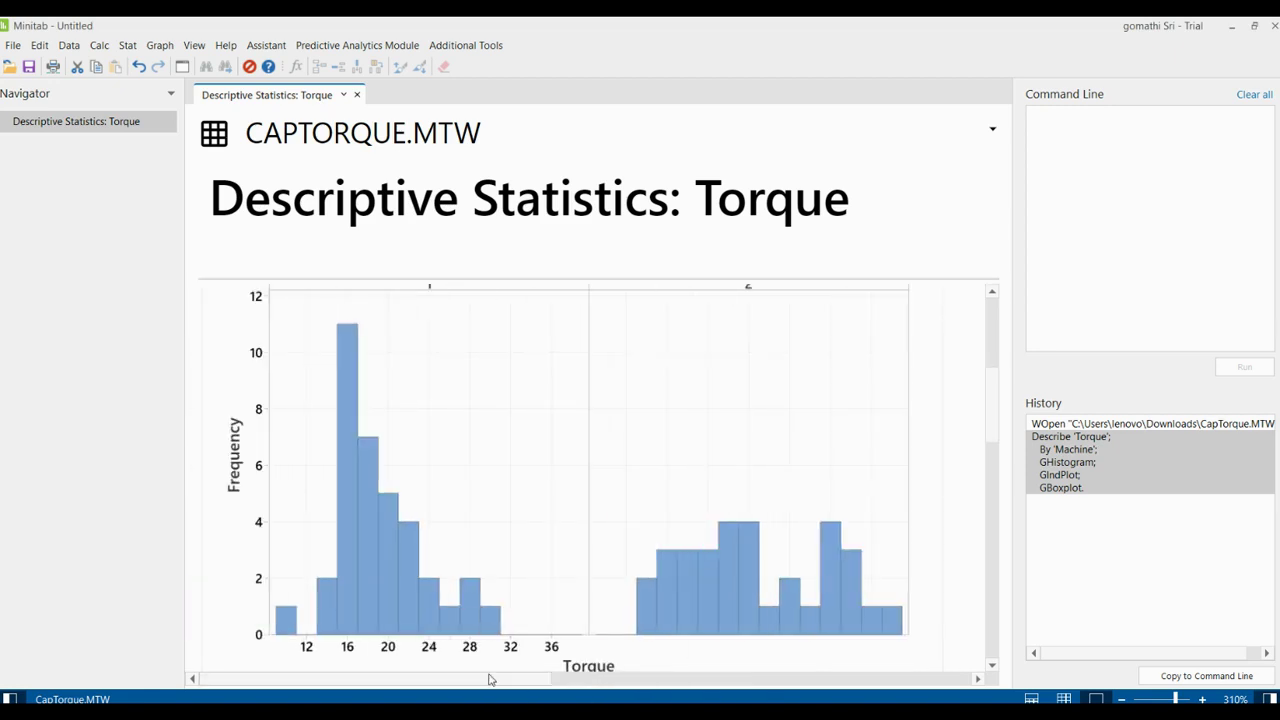
pyautogui.scroll(3, 890, 610)
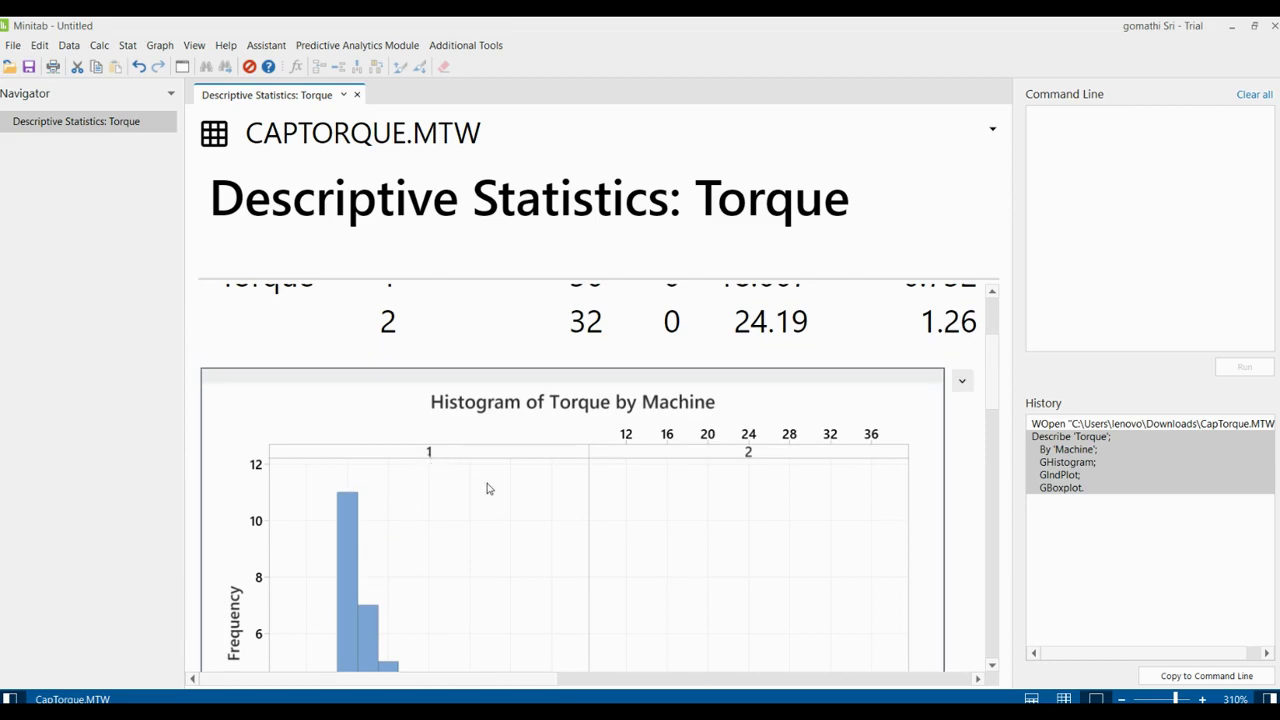
pyautogui.scroll(-3, 488, 488)
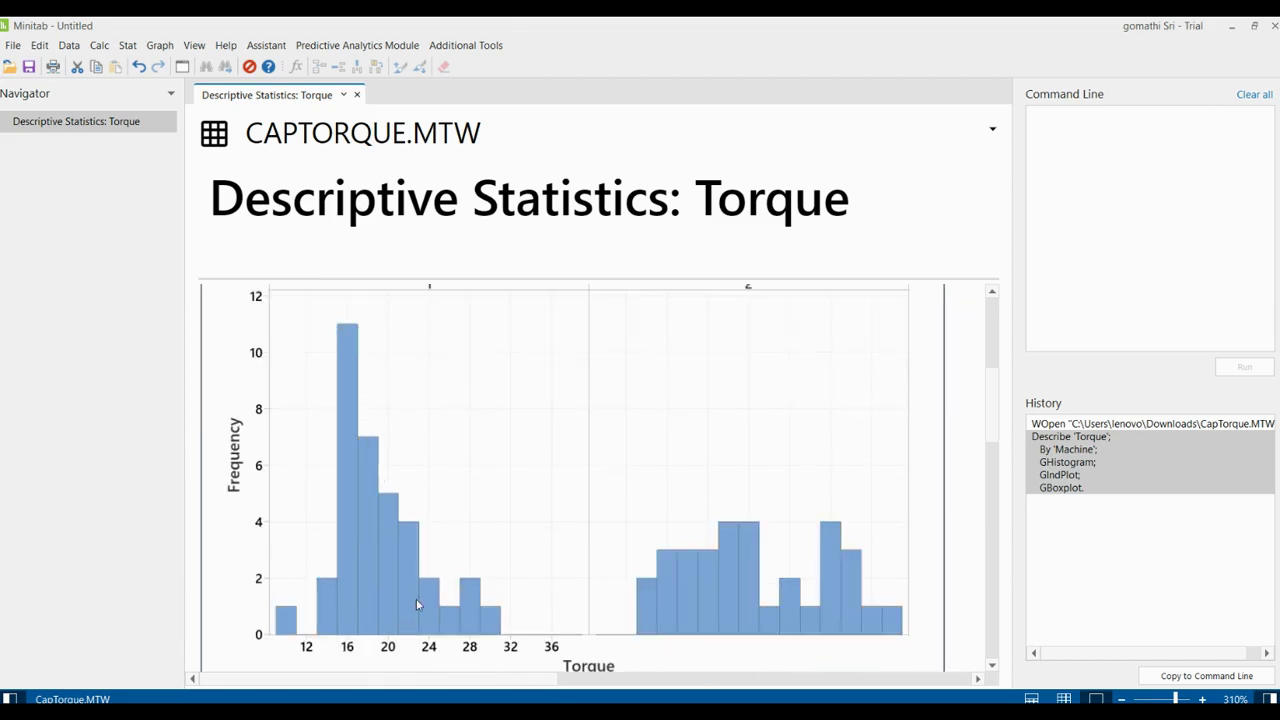
pyautogui.scroll(2, 642, 660)
pyautogui.scroll(1, 766, 449)
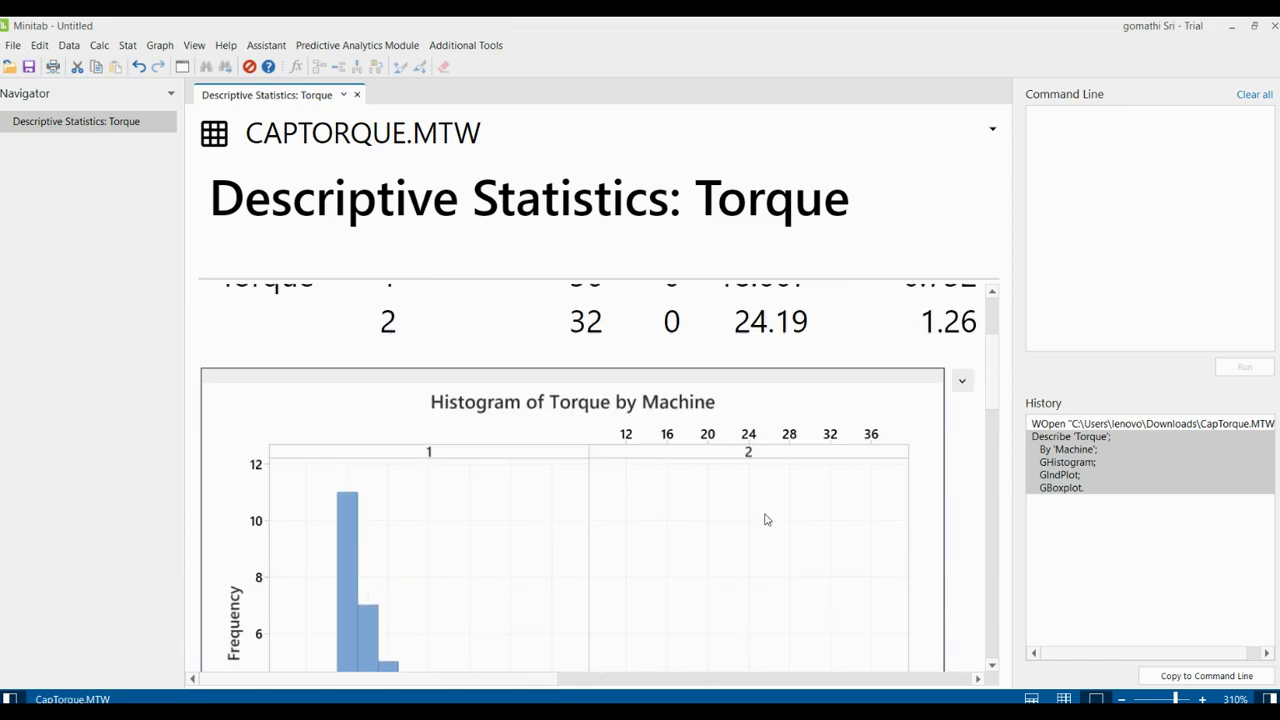
pyautogui.scroll(-6, 766, 455)
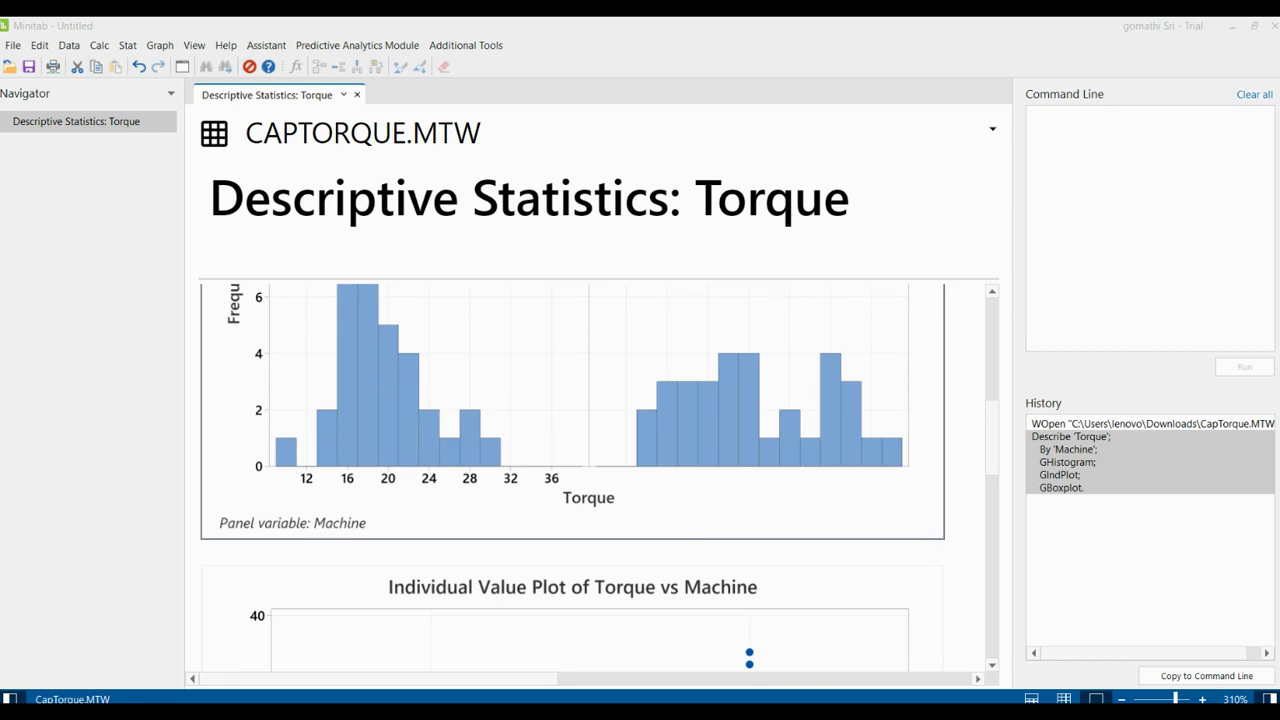
pyautogui.click(672, 526)
pyautogui.scroll(-8, 709, 554)
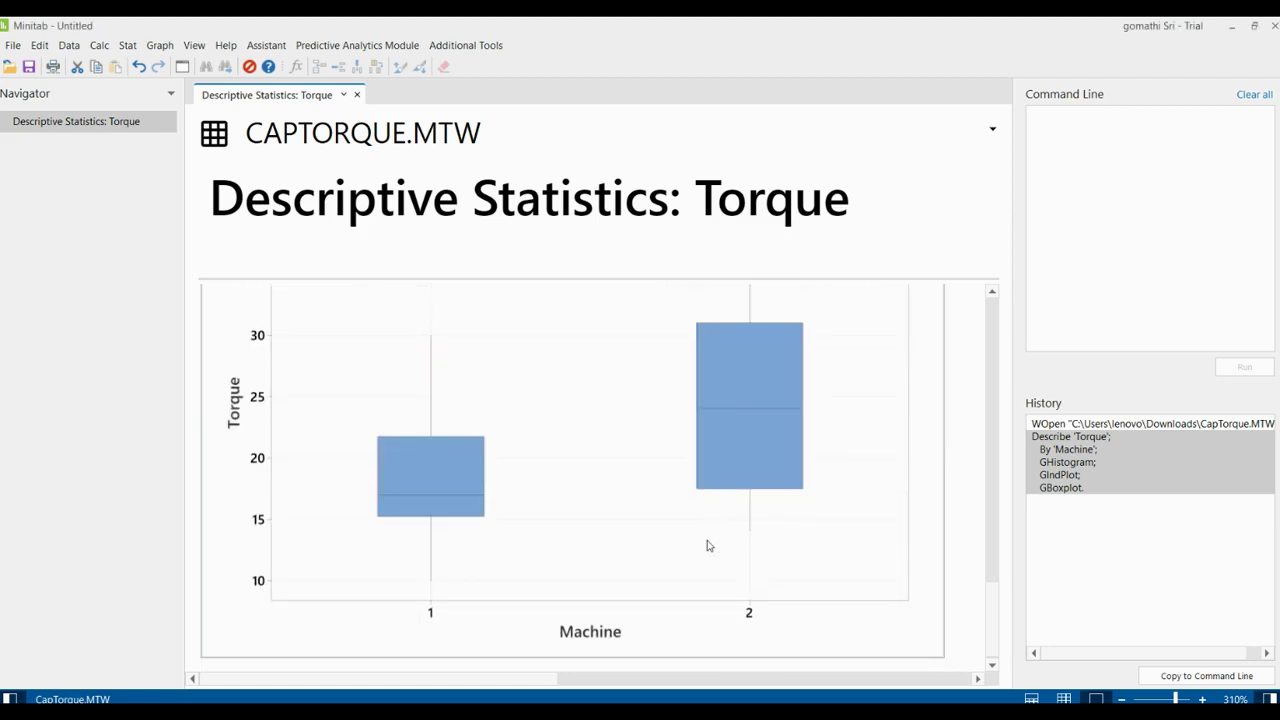
# Step: Copy the Histogram of Torque by Machine graph
pyautogui.scroll(10, 707, 545)
pyautogui.rightClick(535, 636)
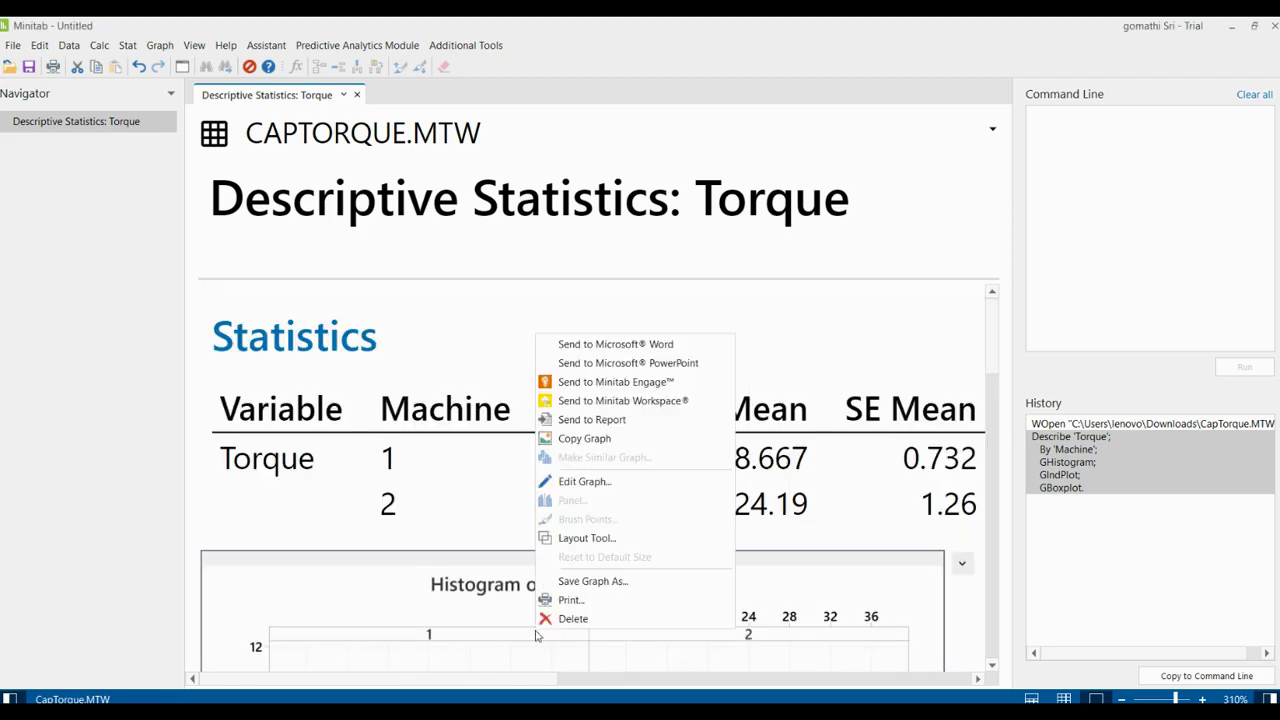
pyautogui.scroll(-3, 445, 608)
pyautogui.rightClick(449, 479)
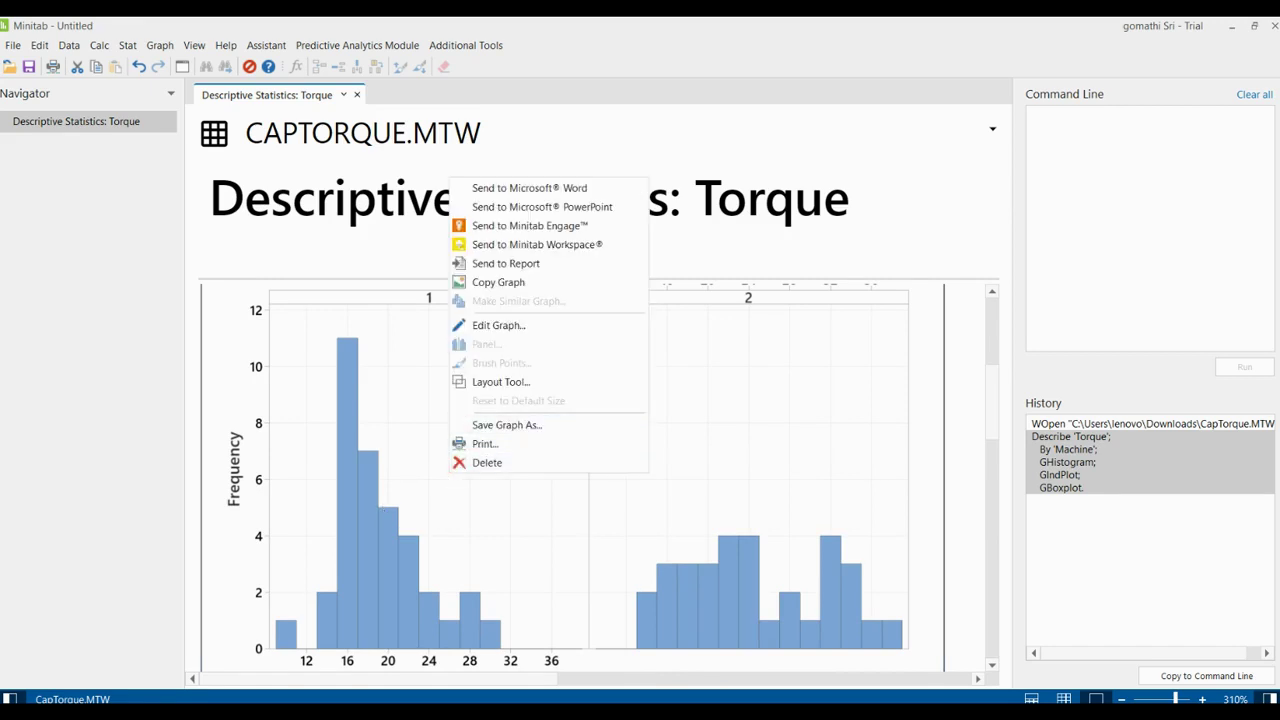
pyautogui.click(528, 283)
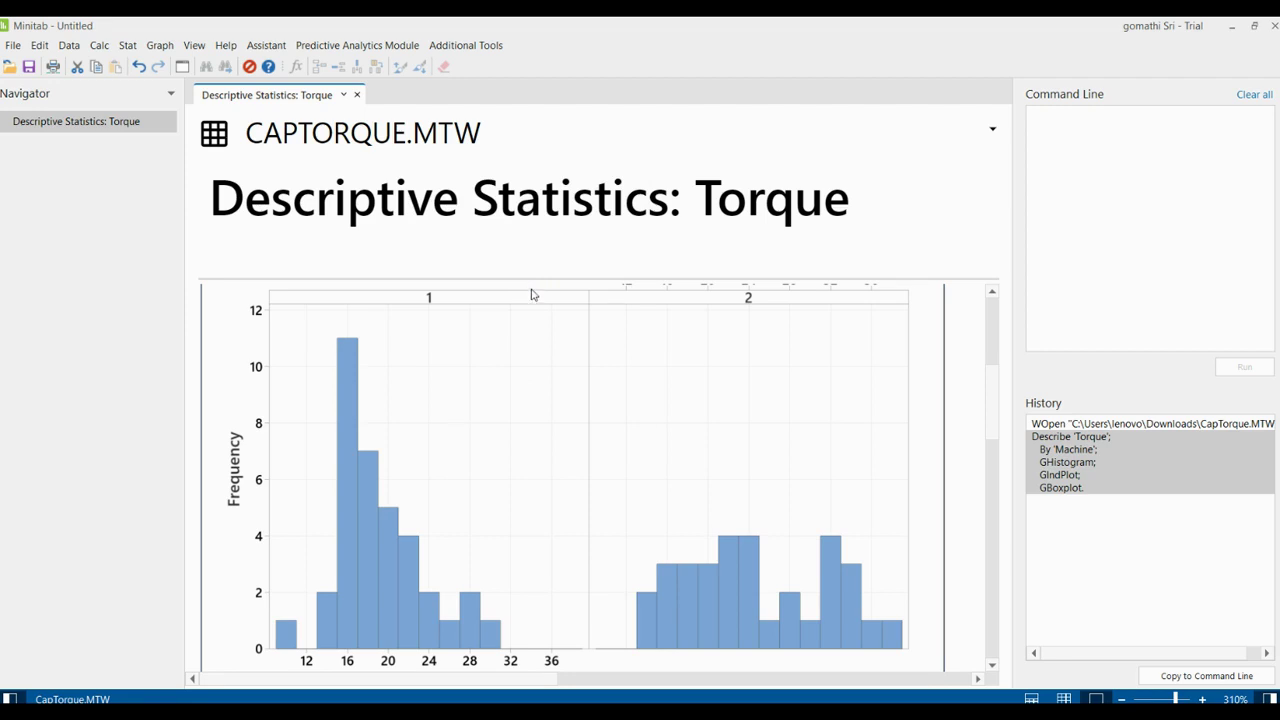
# Step: Open the Torque histogram for editing, inspect the fill and border attributes of its bars, and leave the editor without changes
pyautogui.rightClick(481, 391)
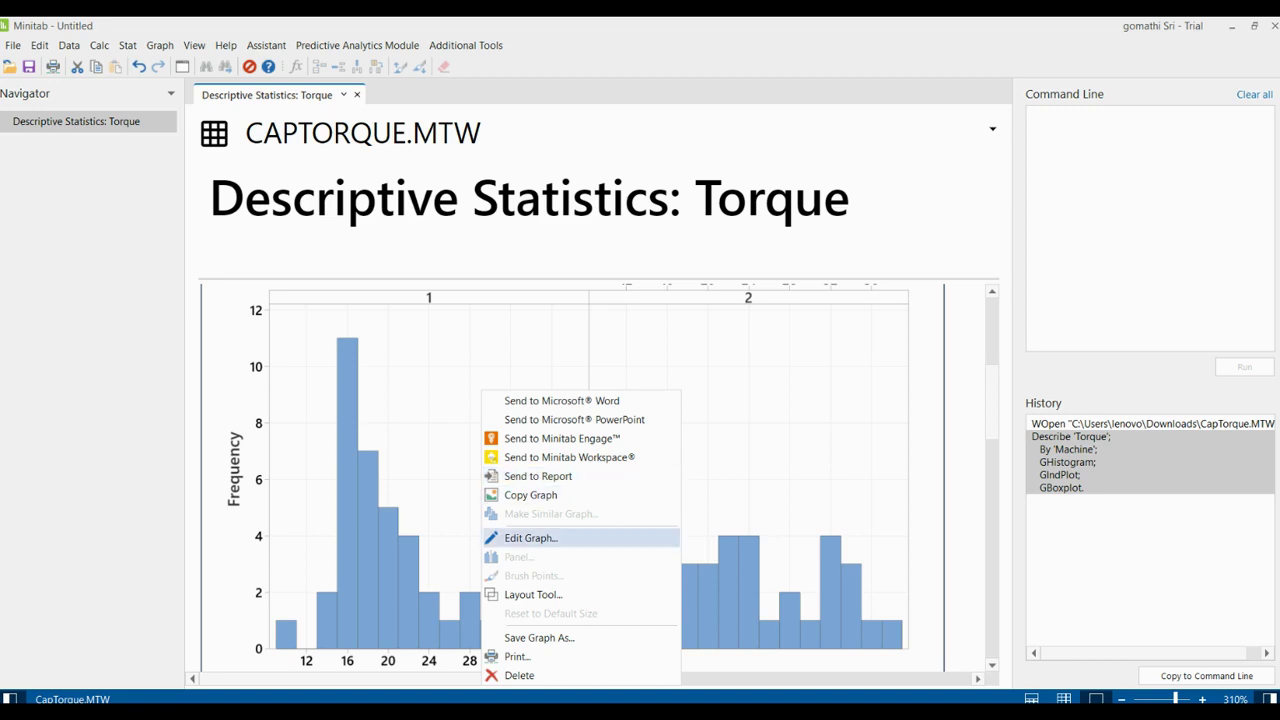
pyautogui.click(563, 535)
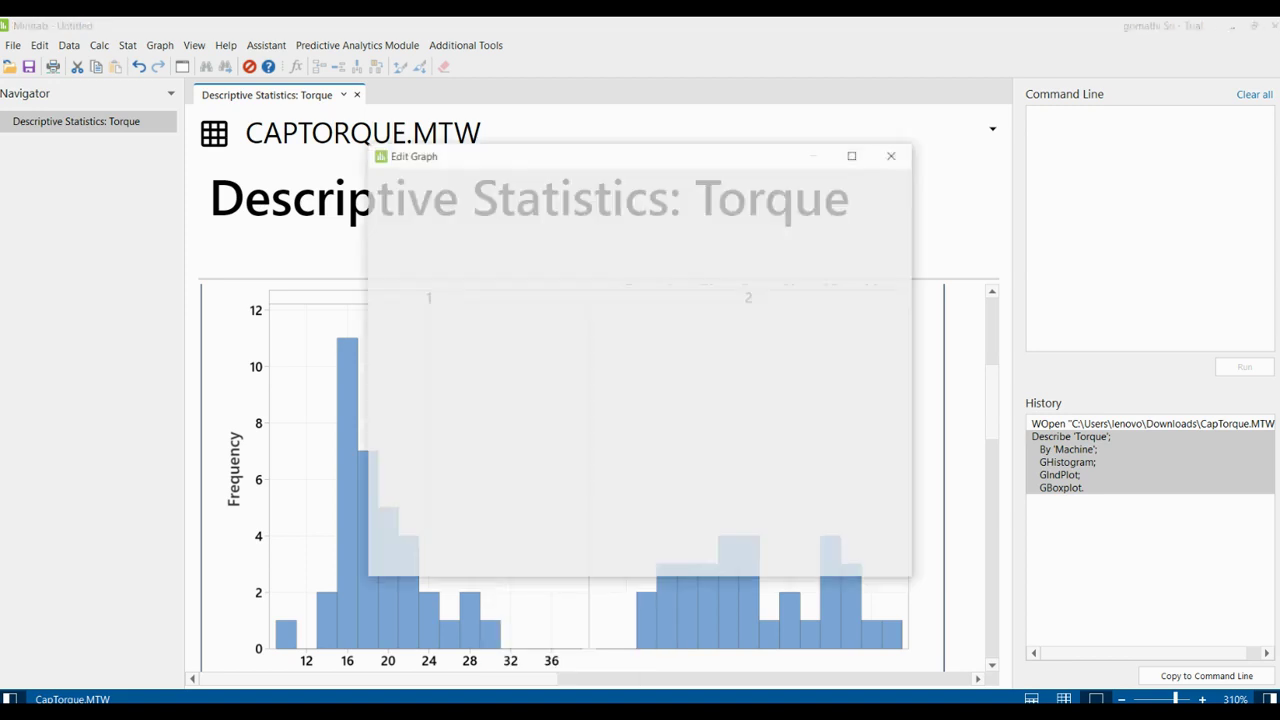
pyautogui.click(474, 405)
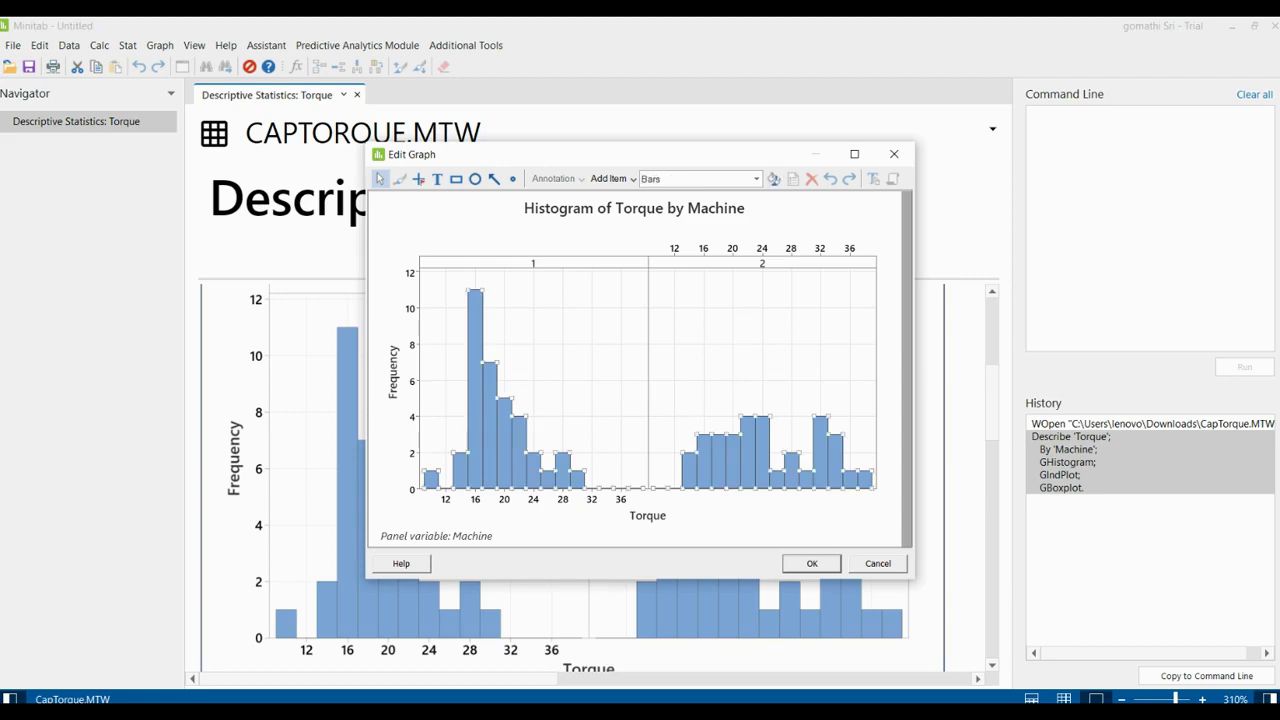
pyautogui.click(774, 179)
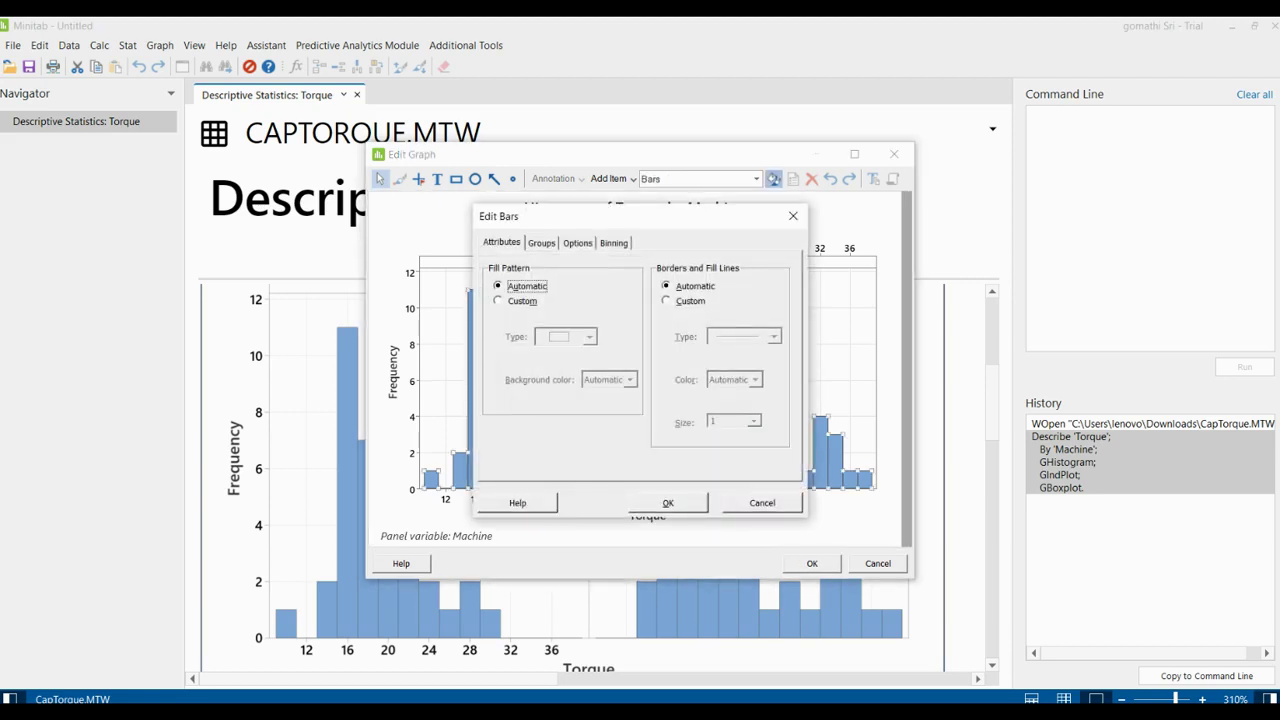
pyautogui.click(793, 216)
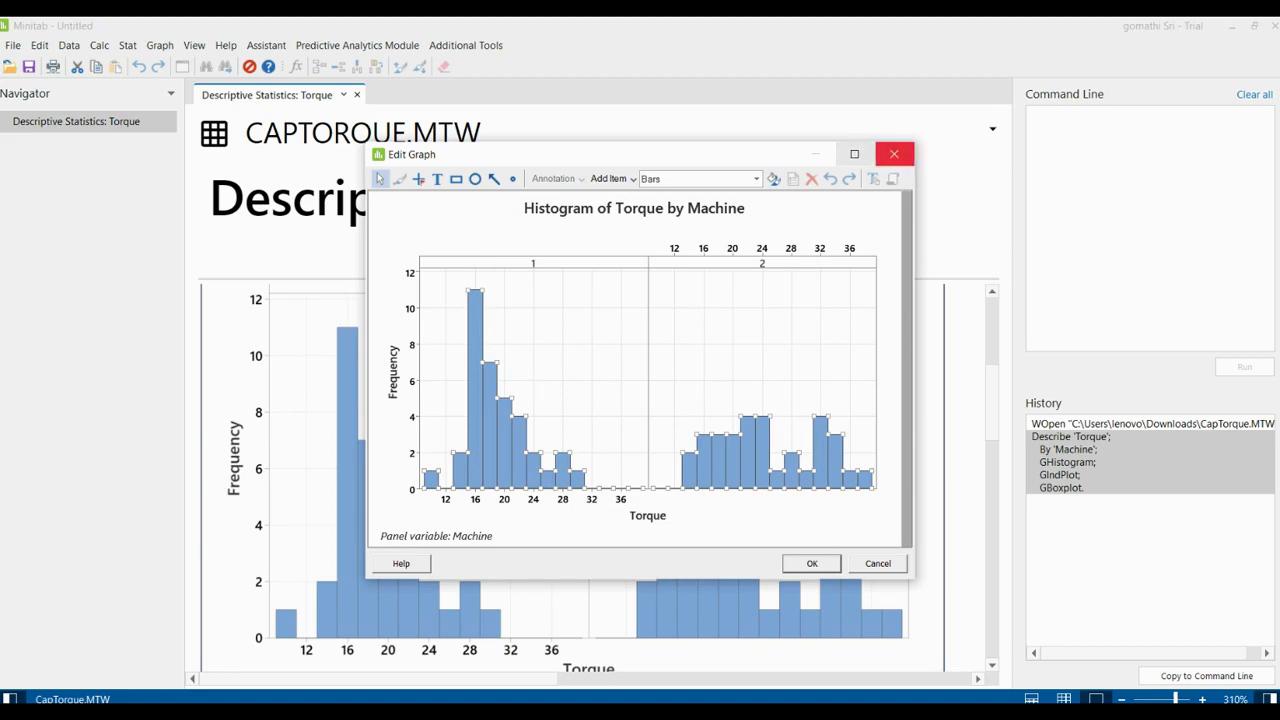
pyautogui.click(894, 154)
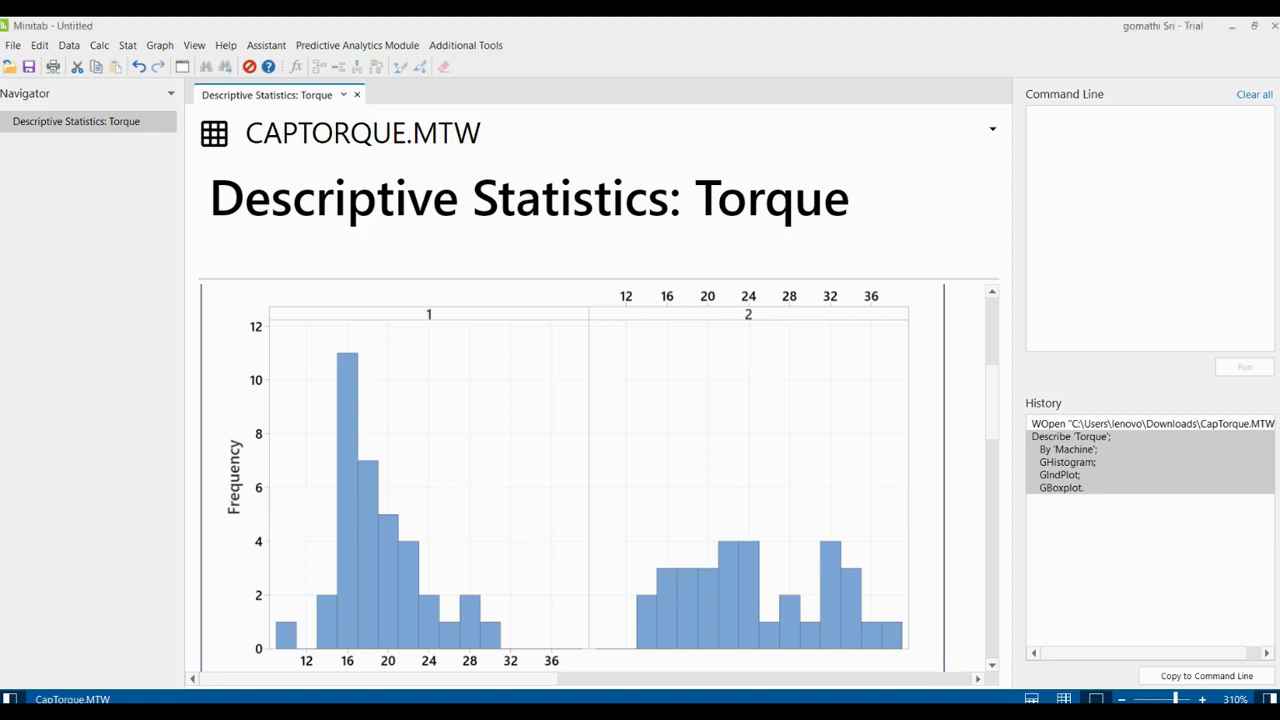
# Step: Return to the start of the output and show the CapTorque worksheet together with it in a split view
pyautogui.scroll(5, 834, 349)
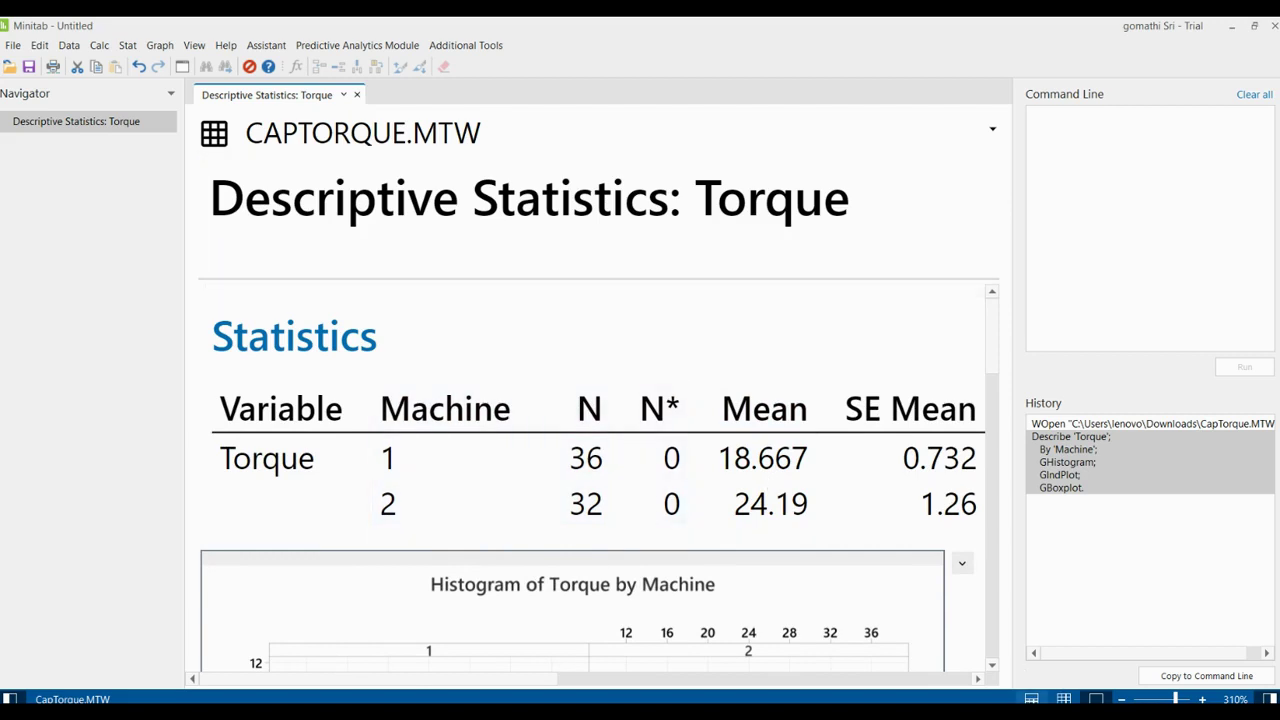
pyautogui.click(1032, 698)
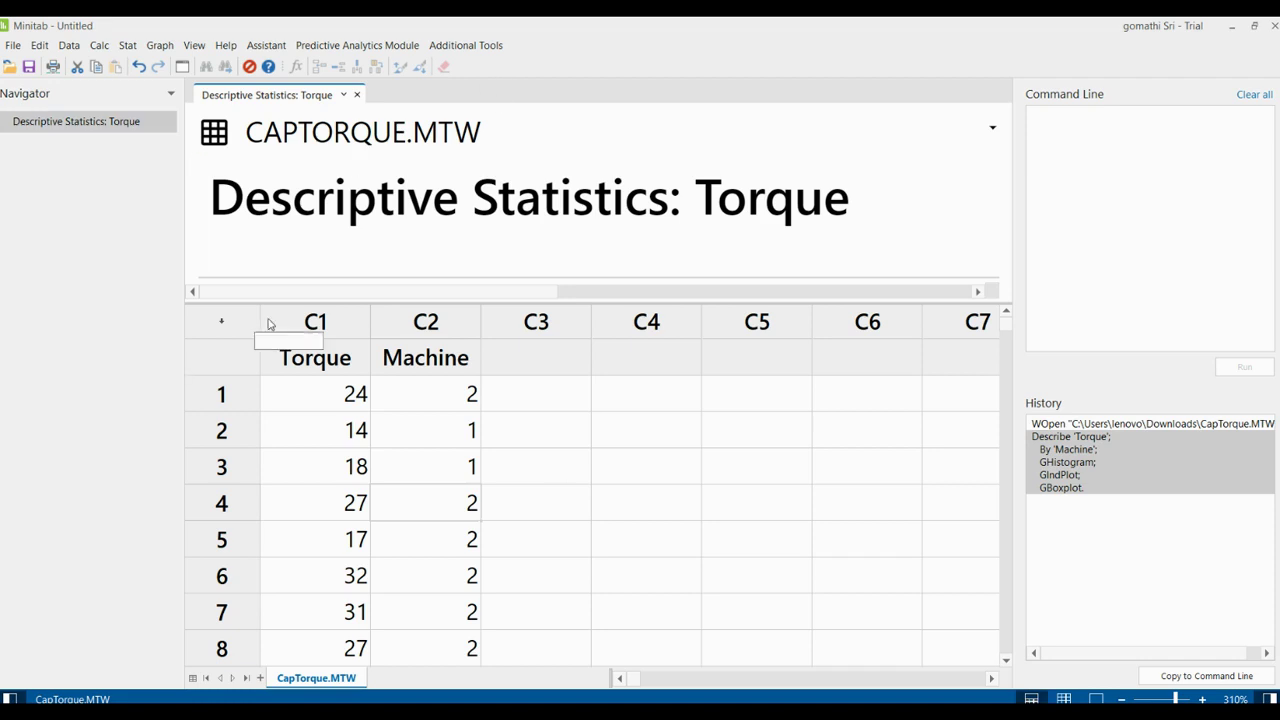
# Step: Set up Store Descriptive Statistics with Torque as the variable and Machine as the by variable
pyautogui.click(499, 358)
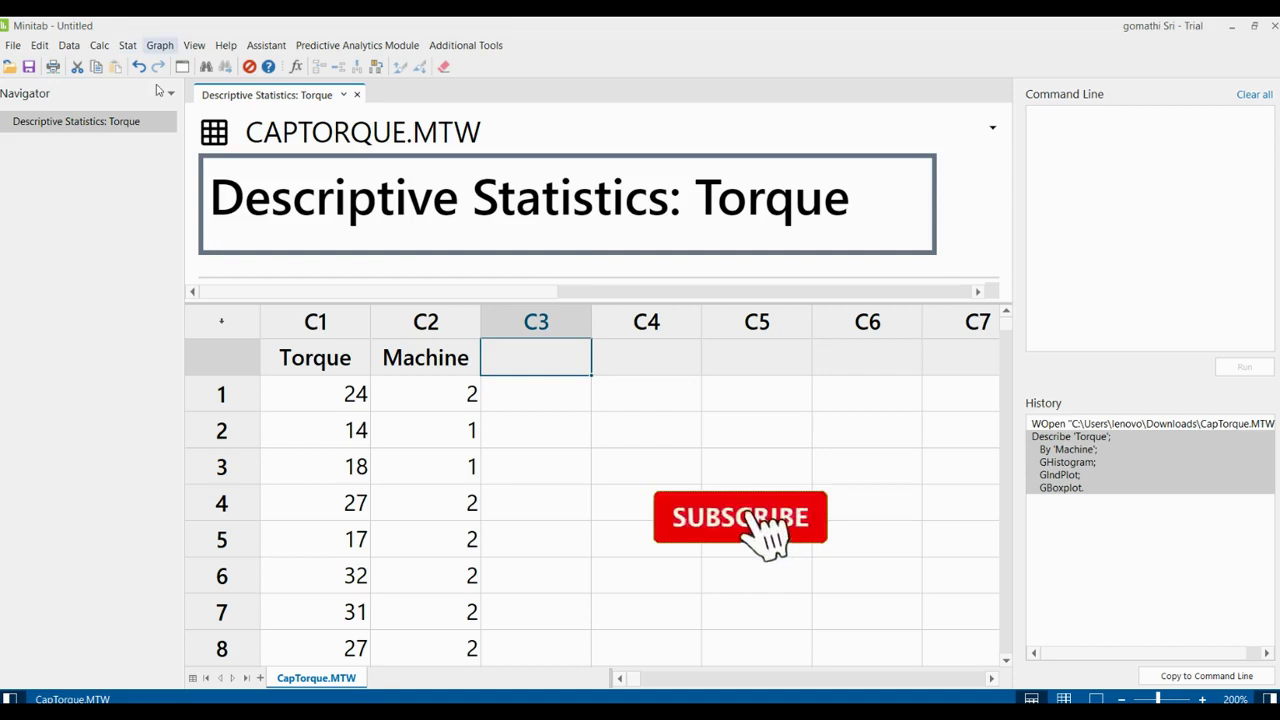
pyautogui.click(127, 45)
pyautogui.moveTo(170, 64)
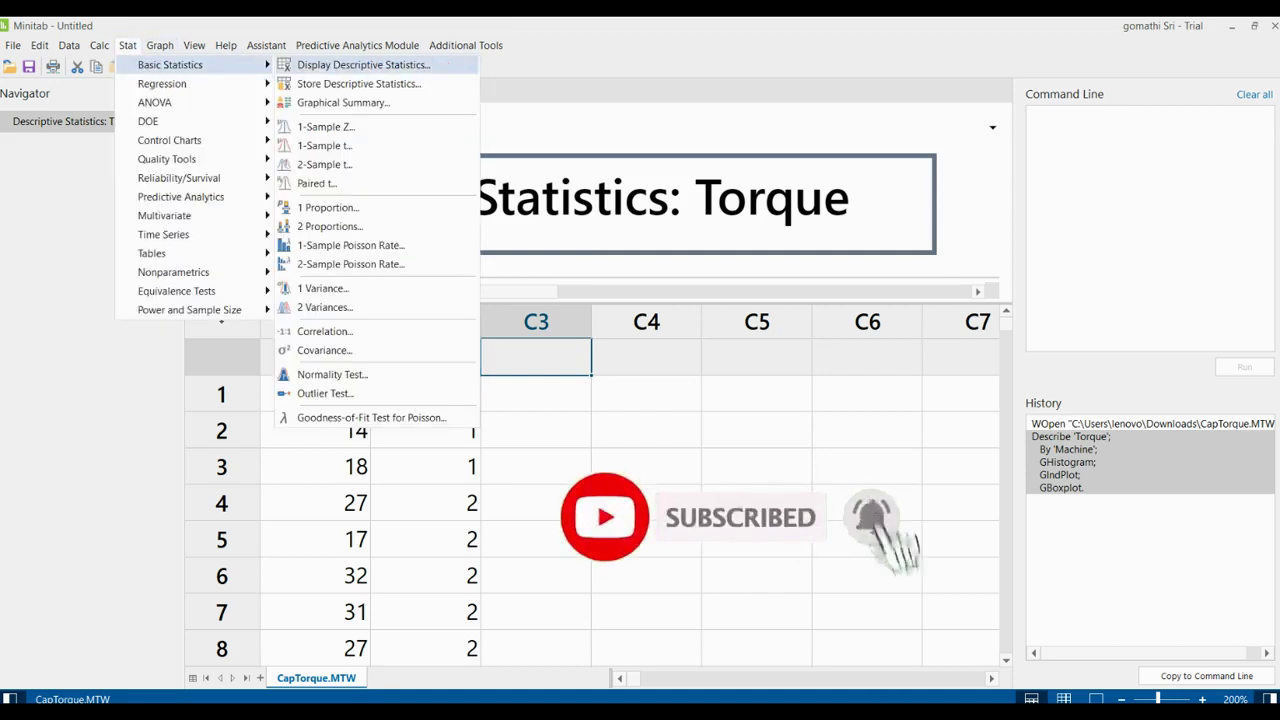
pyautogui.click(370, 88)
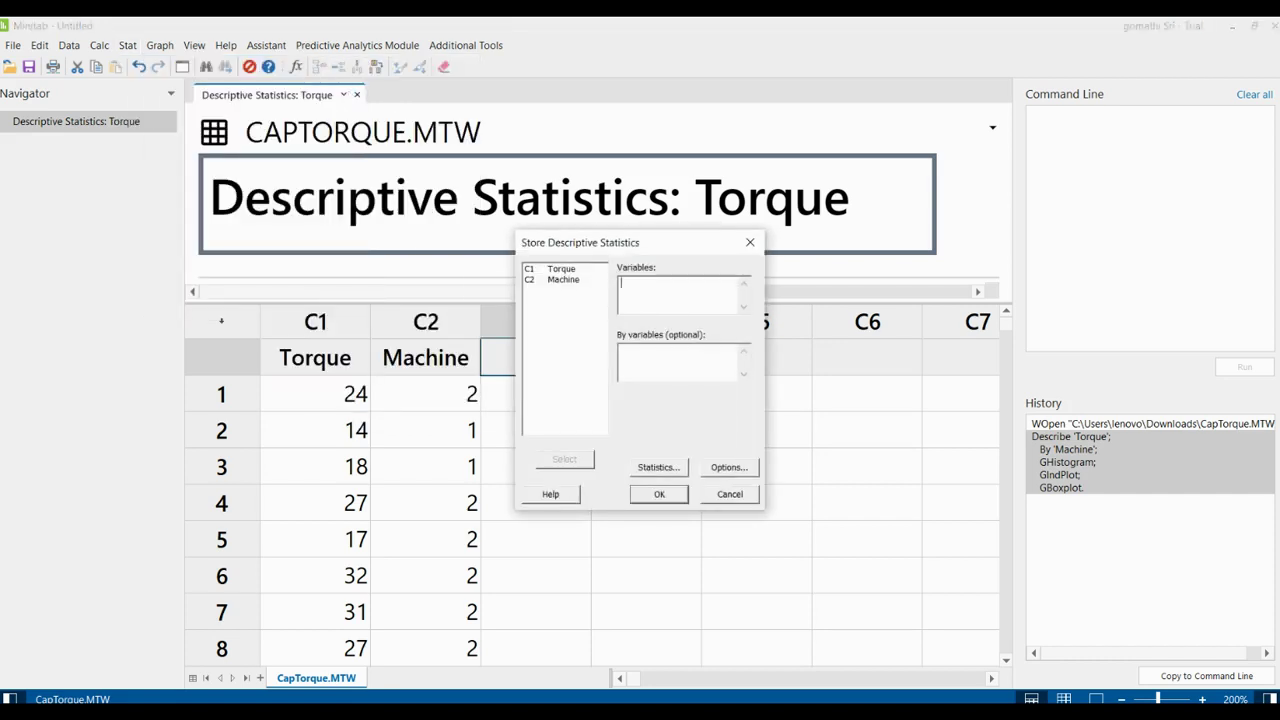
pyautogui.click(561, 268)
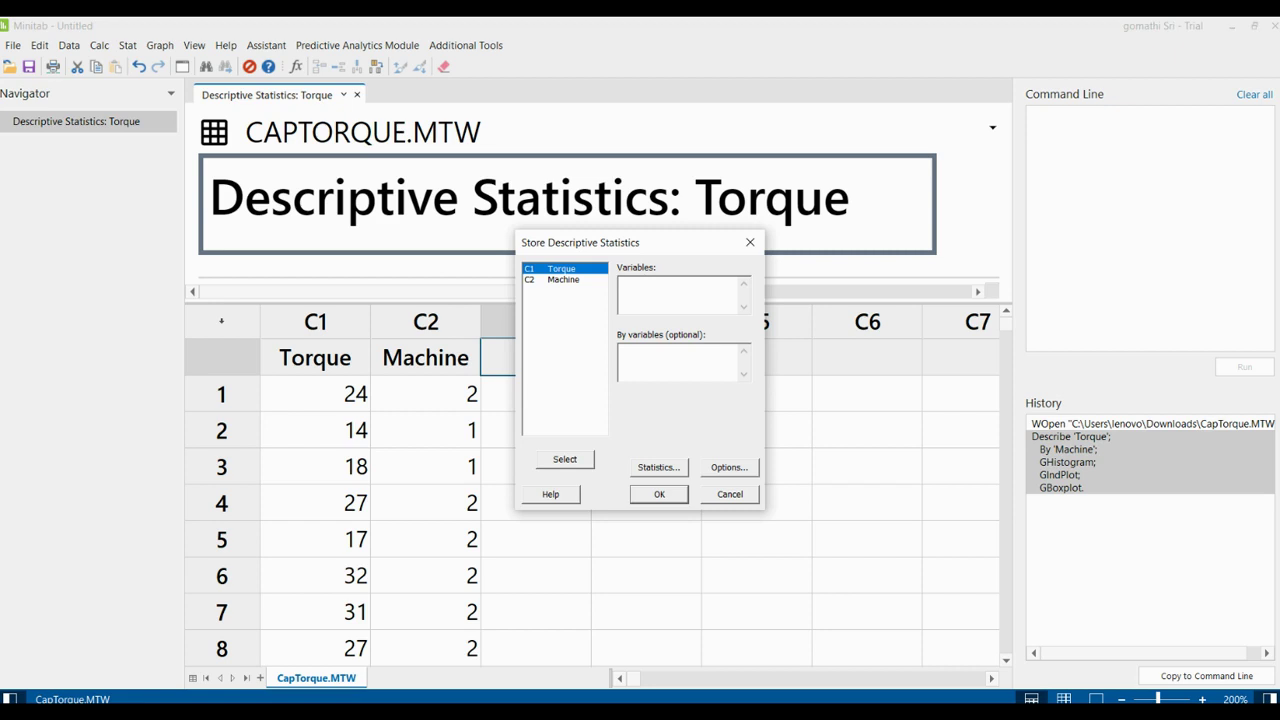
pyautogui.doubleClick(561, 268)
pyautogui.click(563, 279)
pyautogui.click(677, 350)
pyautogui.click(563, 279)
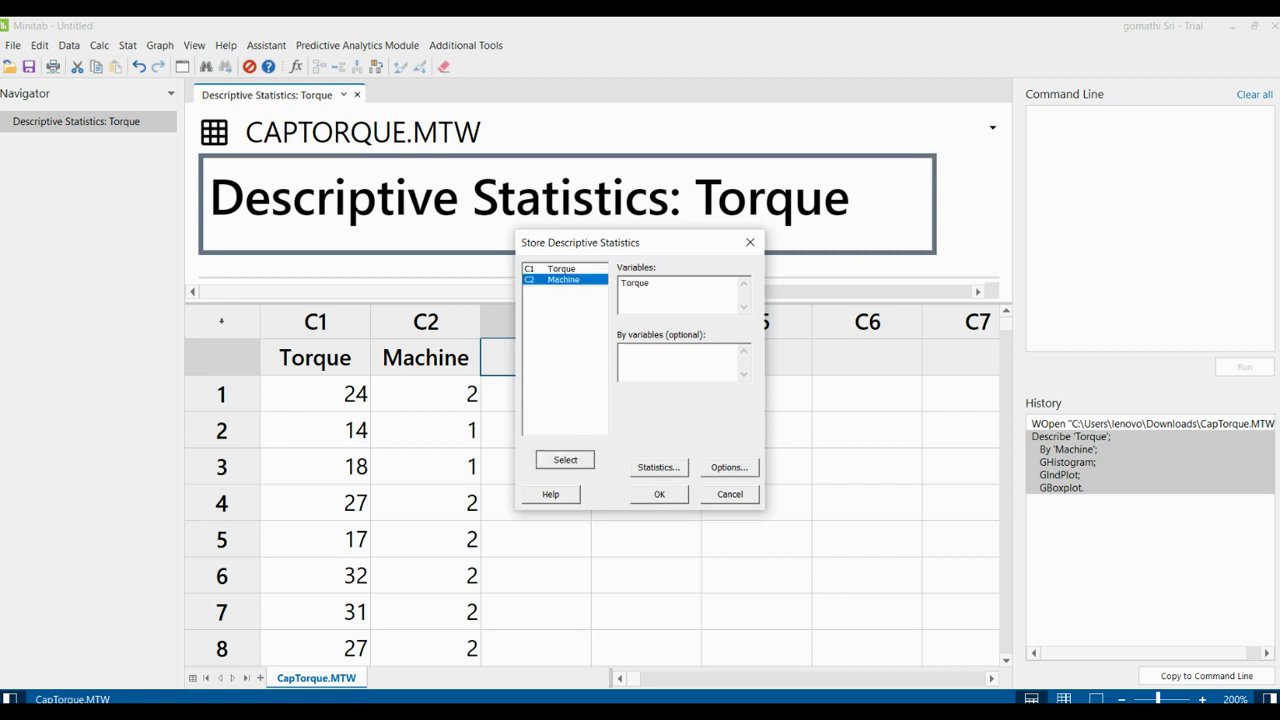
pyautogui.doubleClick(563, 279)
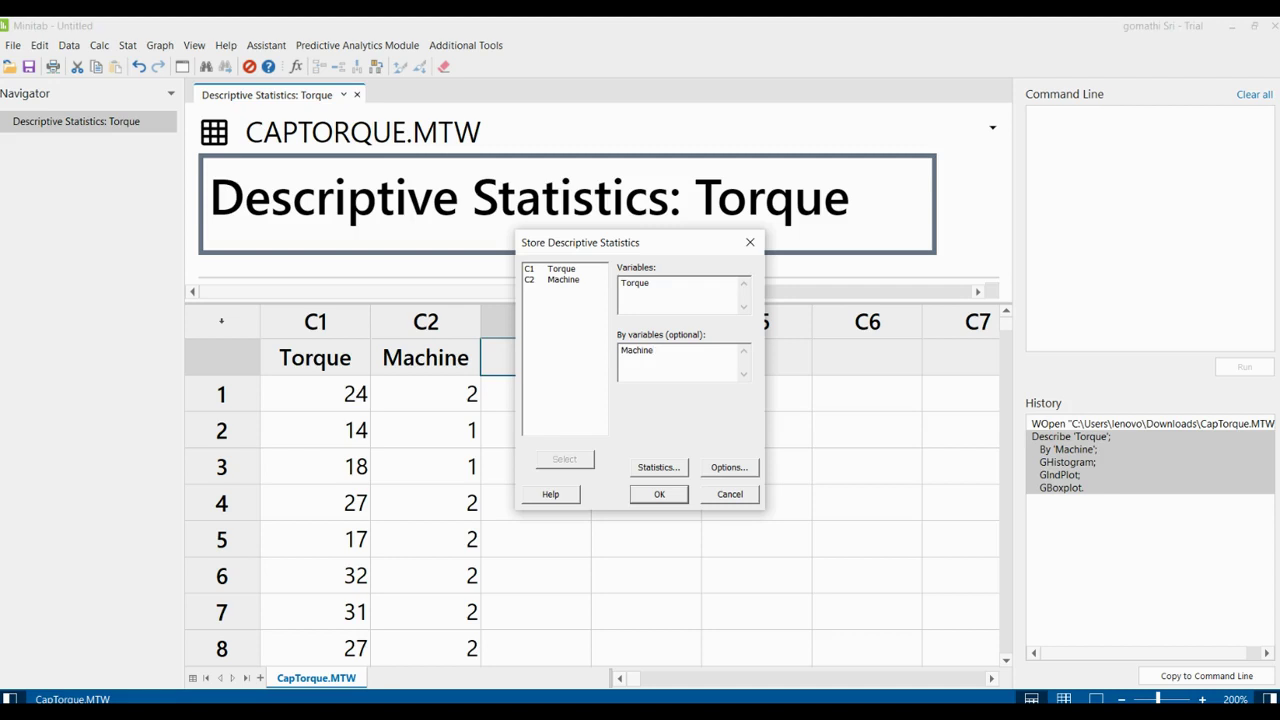
# Step: Add variance, first quartile, median, third quartile and interquartile range to the statistics, and store them in the worksheet
pyautogui.click(658, 467)
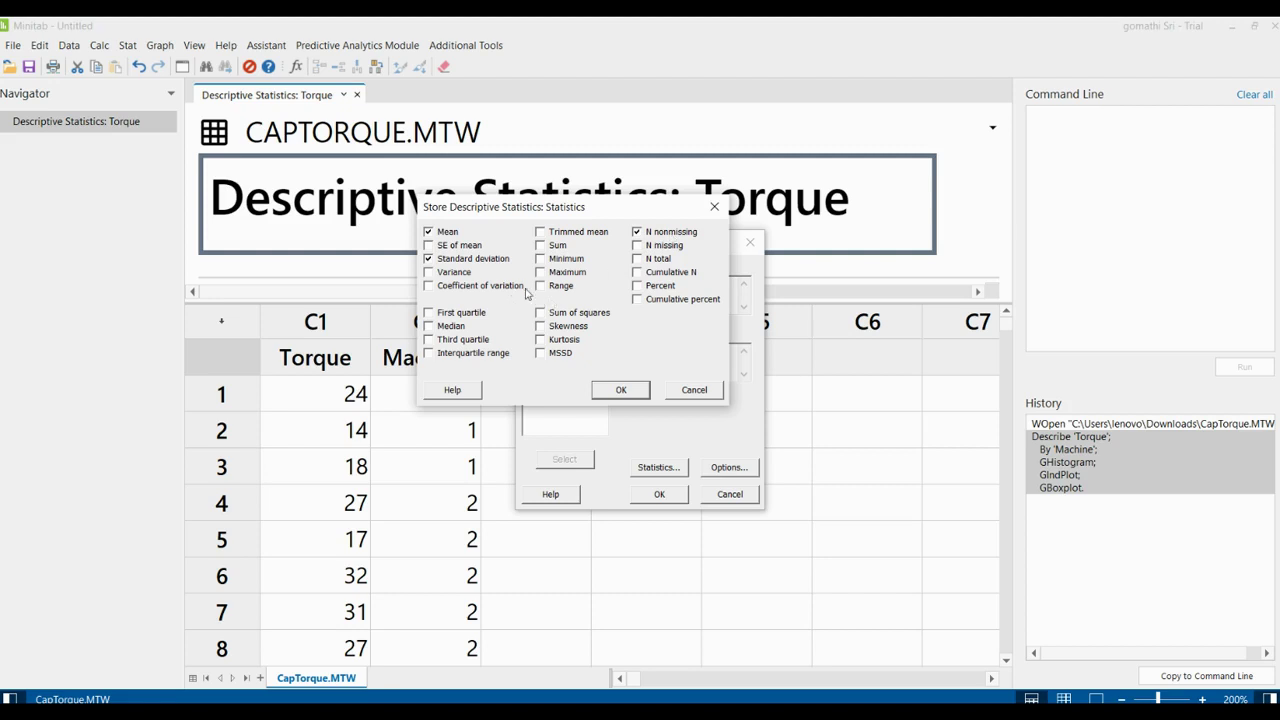
pyautogui.click(430, 272)
pyautogui.click(429, 313)
pyautogui.click(429, 326)
pyautogui.click(429, 339)
pyautogui.click(429, 353)
pyautogui.click(638, 394)
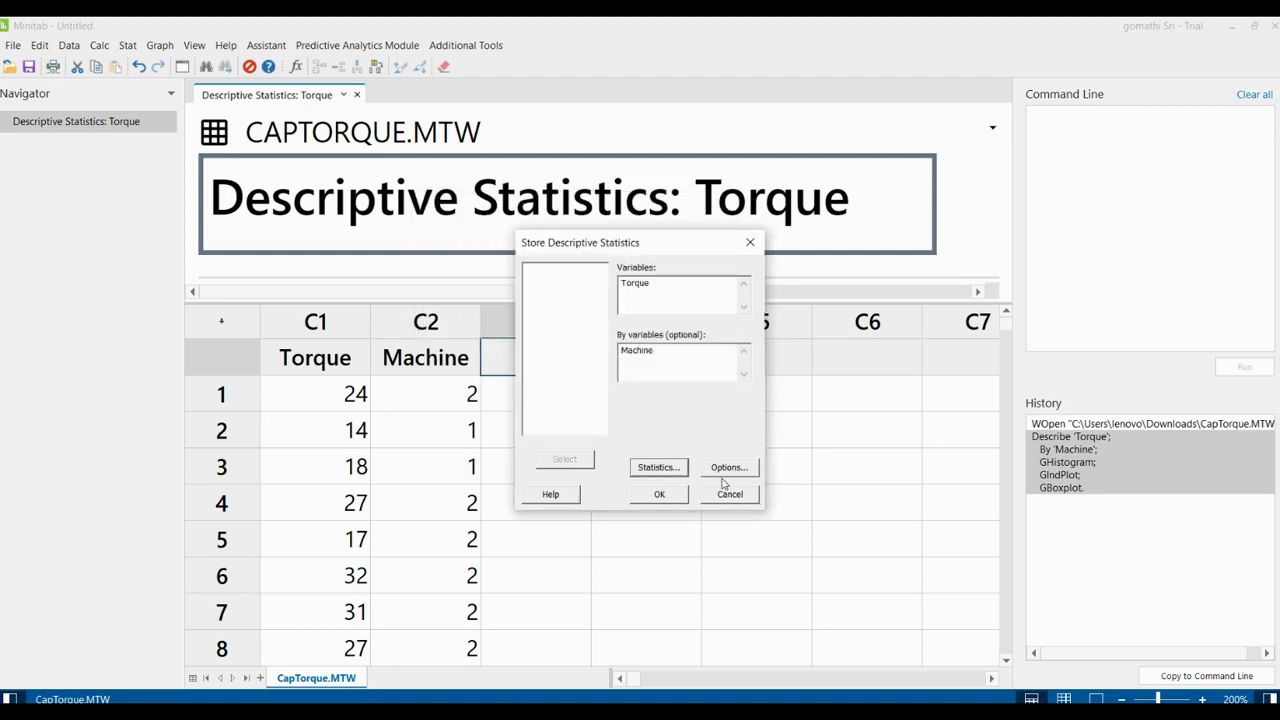
pyautogui.click(659, 493)
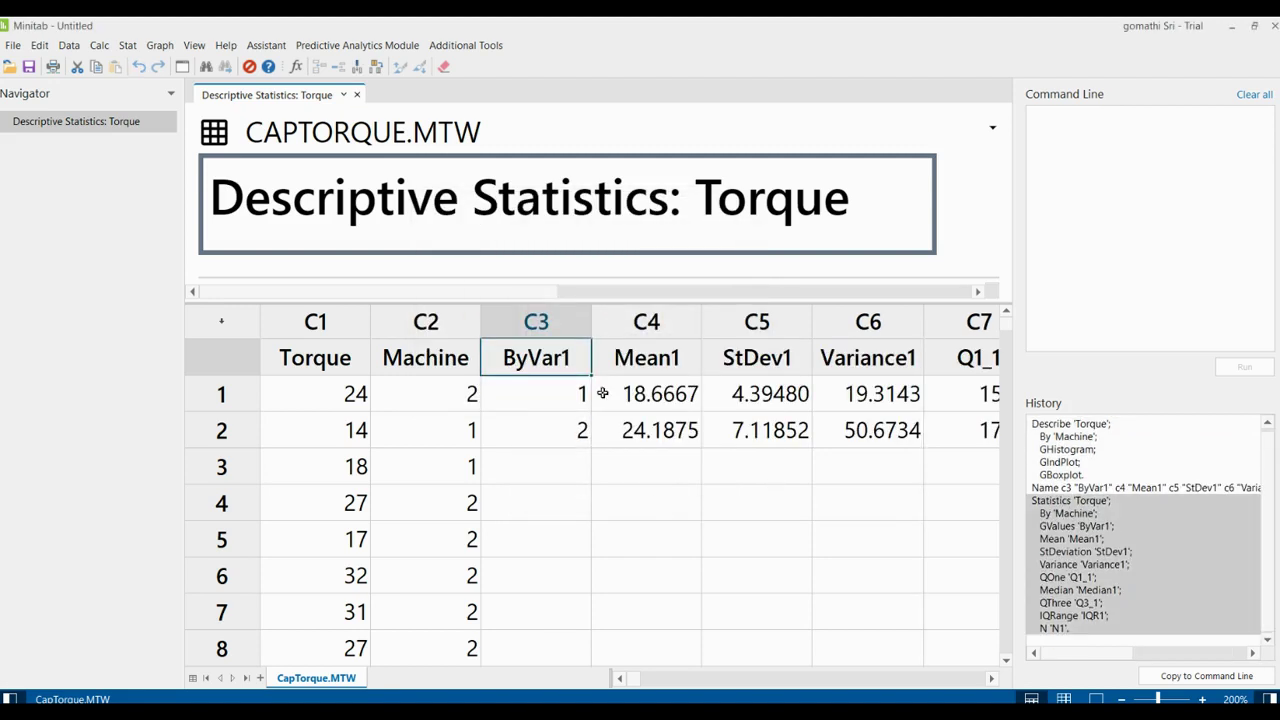
# Step: Review the stored statistics columns from ByVar1 through N1 and return to the start of the worksheet
pyautogui.moveTo(581, 394); pyautogui.dragTo(922, 437)
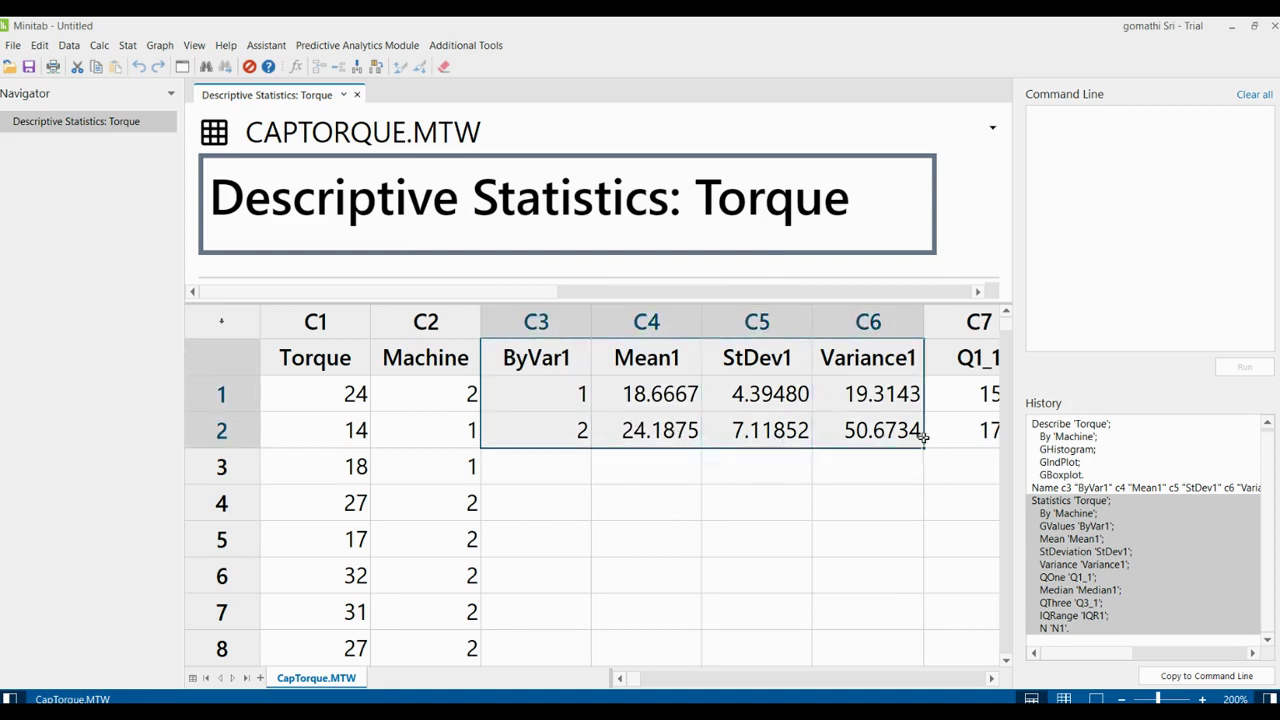
pyautogui.click(993, 679)
pyautogui.click(993, 679)
pyautogui.click(993, 679)
pyautogui.click(993, 679)
pyautogui.click(993, 679)
pyautogui.click(993, 679)
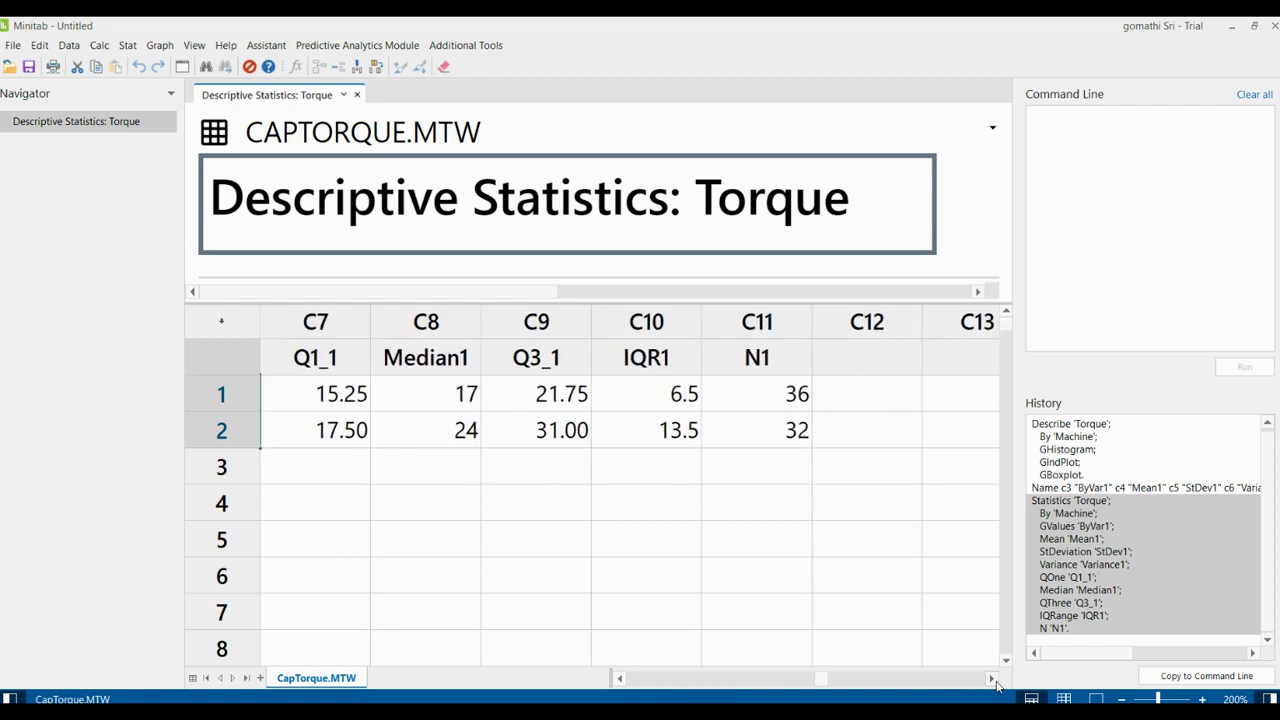
pyautogui.moveTo(808, 688); pyautogui.dragTo(689, 678)
pyautogui.click(575, 364)
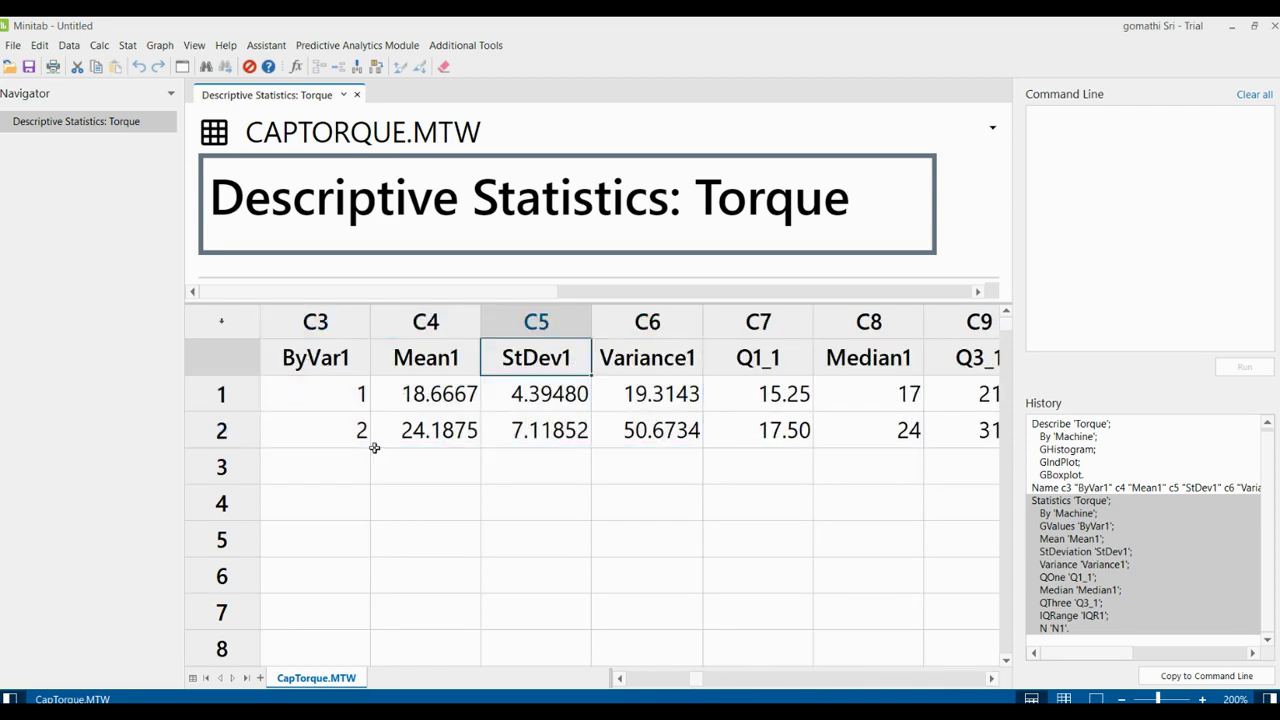
pyautogui.click(621, 679)
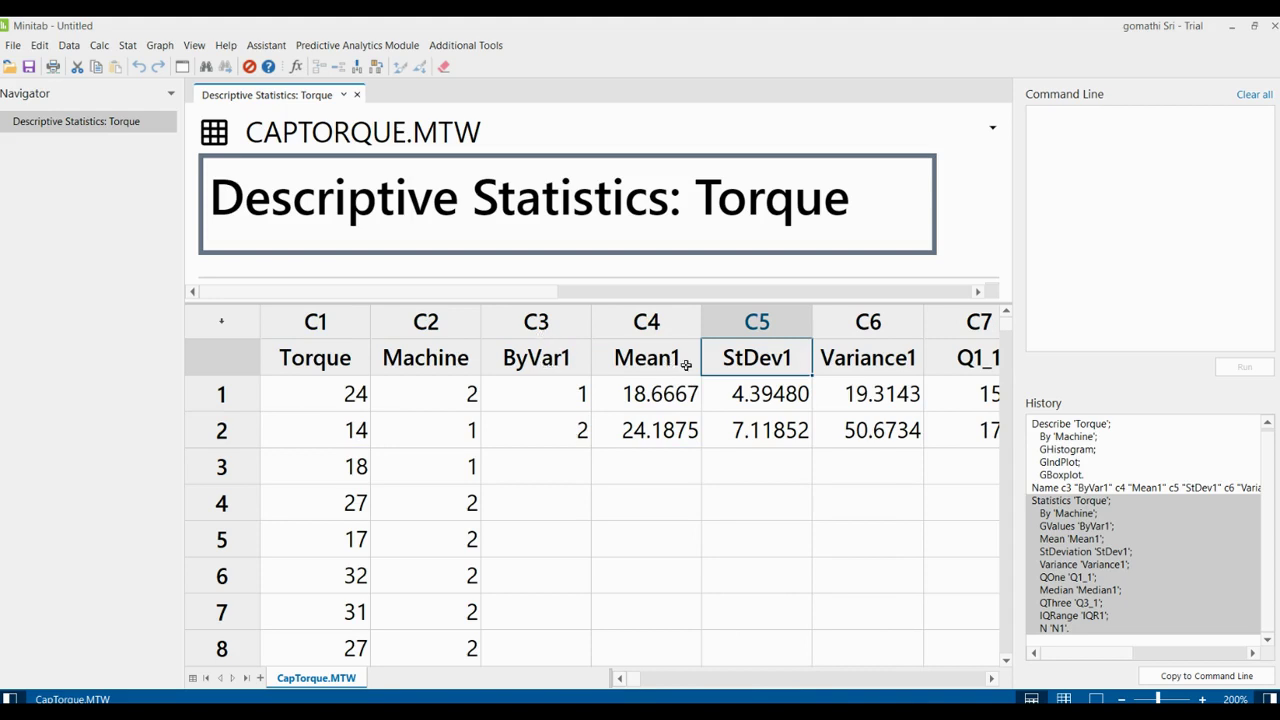
# Step: Relate the ByVar1 groups to the Machine column and examine their stored Mean1 and StDev1 values
pyautogui.click(566, 369)
pyautogui.click(570, 396)
pyautogui.click(563, 434)
pyautogui.click(406, 404)
pyautogui.moveTo(406, 404); pyautogui.dragTo(406, 503)
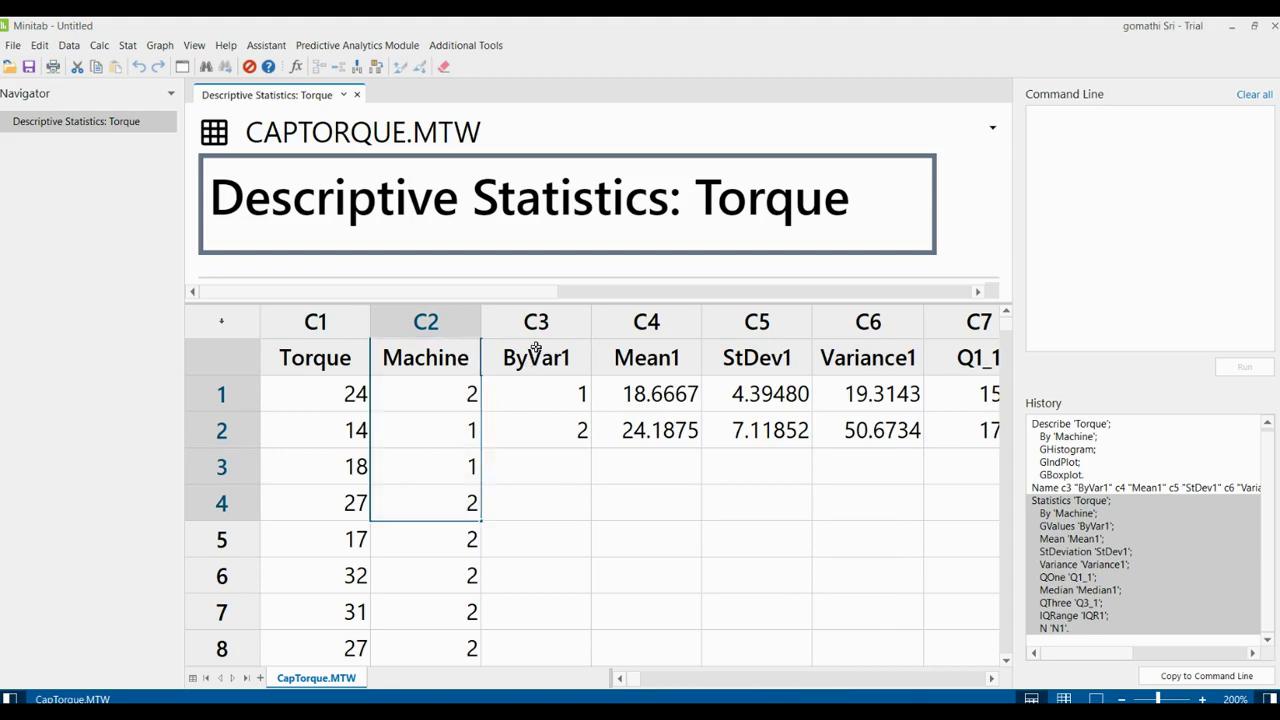
pyautogui.click(582, 360)
pyautogui.click(678, 411)
pyautogui.moveTo(678, 411); pyautogui.dragTo(675, 422)
pyautogui.moveTo(765, 394); pyautogui.dragTo(775, 420)
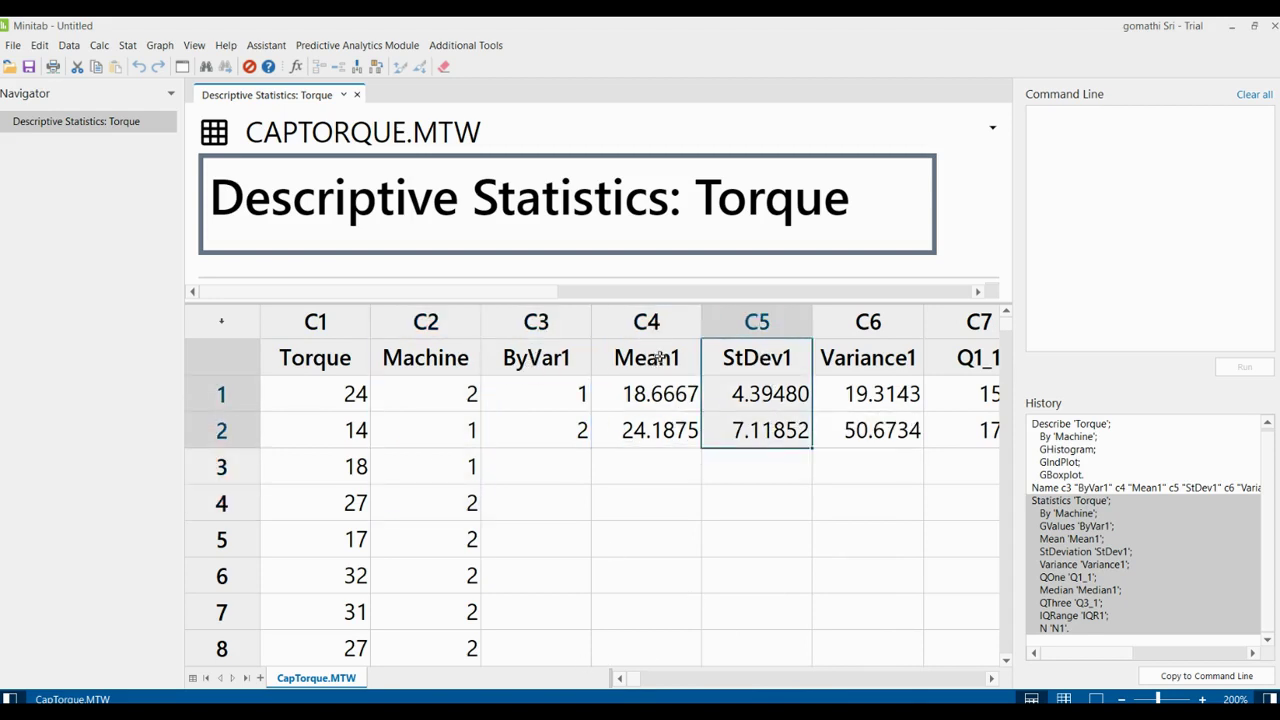
# Step: Compare the stored mean, standard deviation and variance of the two machines, continuing through the quartiles, IQR and N columns
pyautogui.click(656, 395)
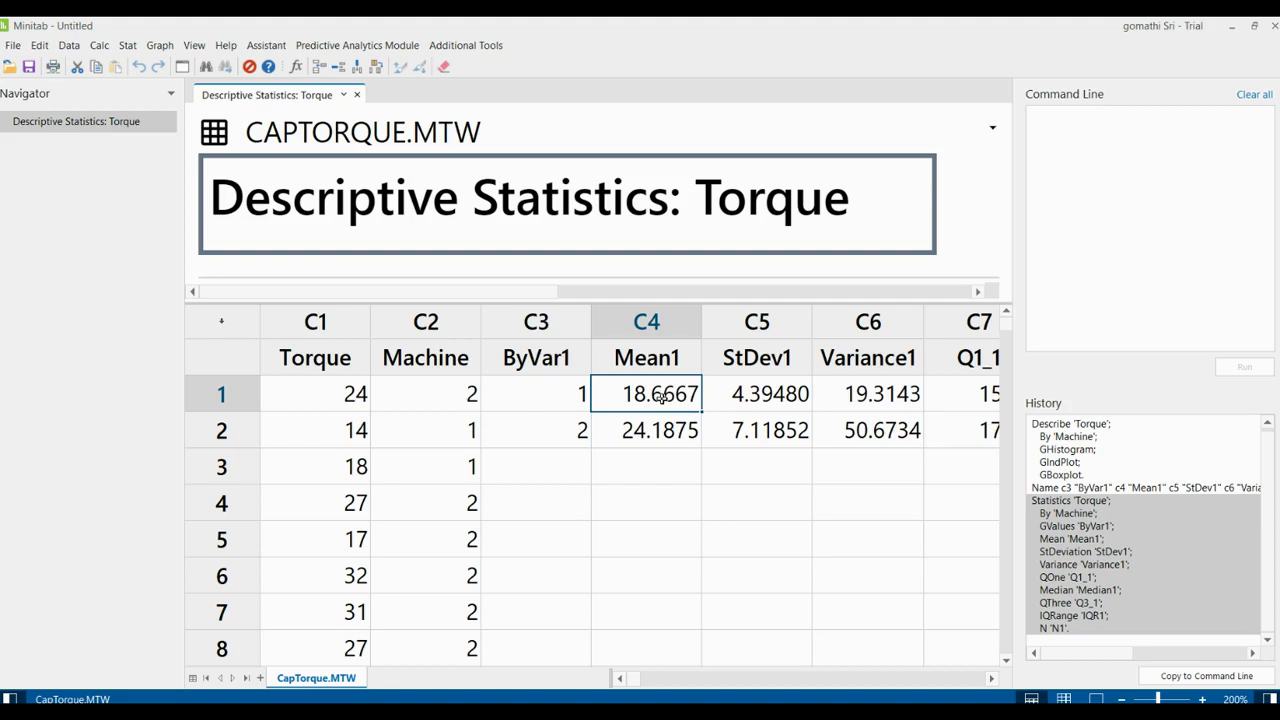
pyautogui.click(660, 427)
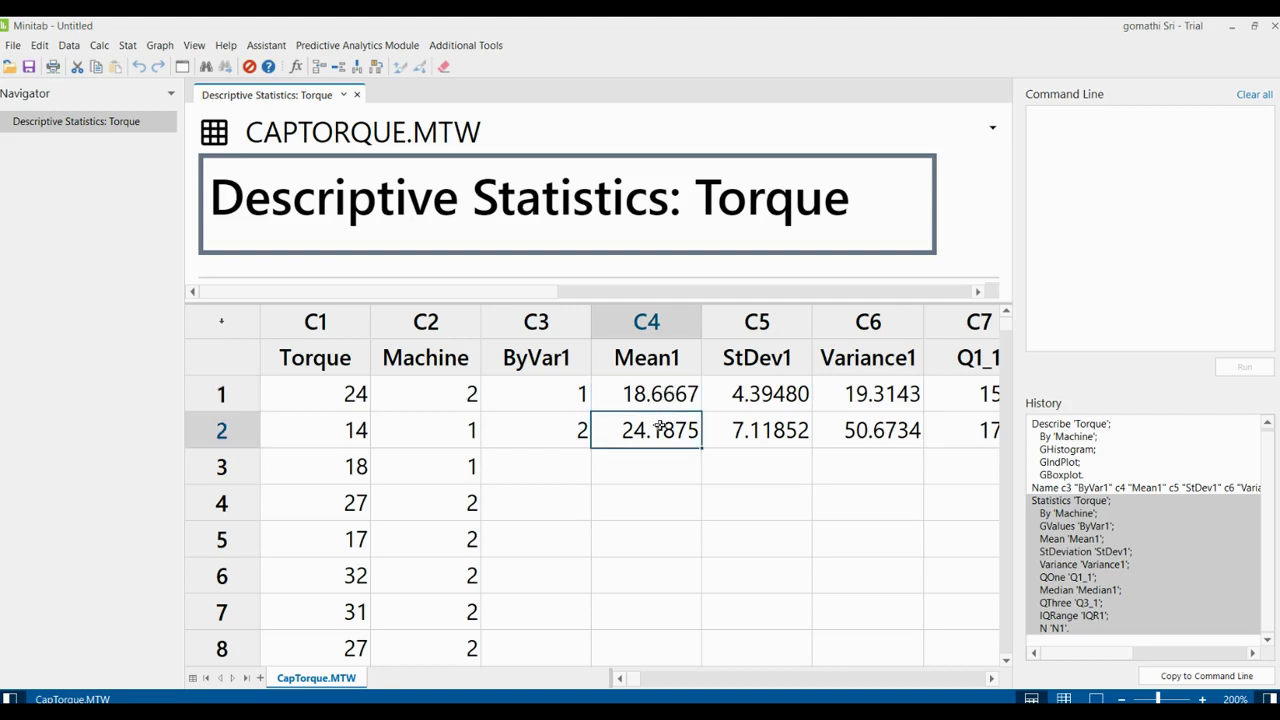
pyautogui.click(991, 678)
pyautogui.click(445, 396)
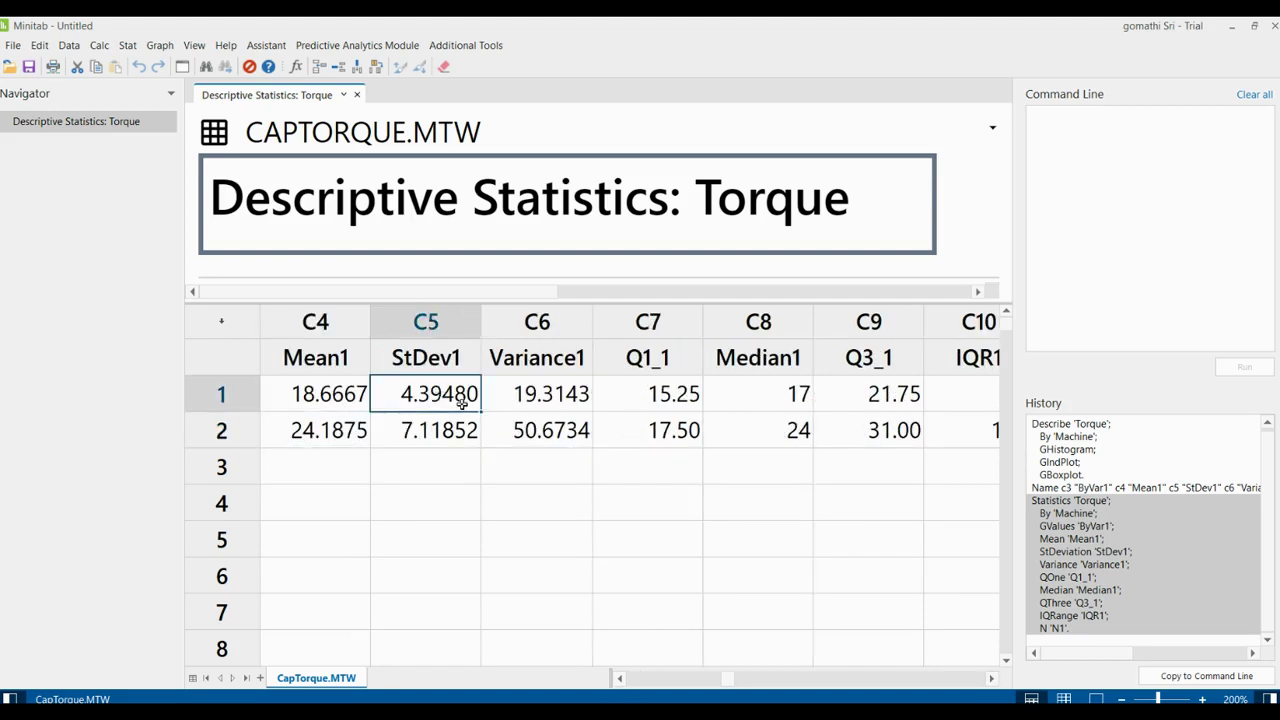
pyautogui.click(563, 395)
pyautogui.click(512, 436)
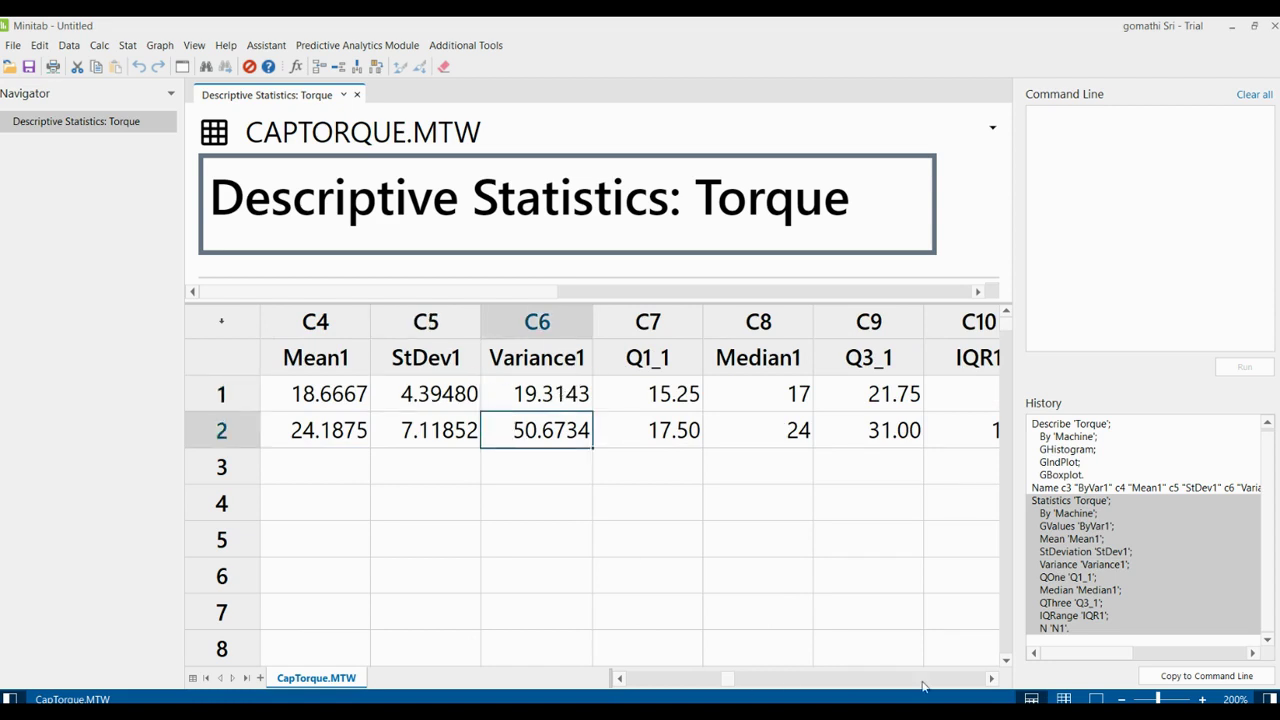
pyautogui.doubleClick(994, 679)
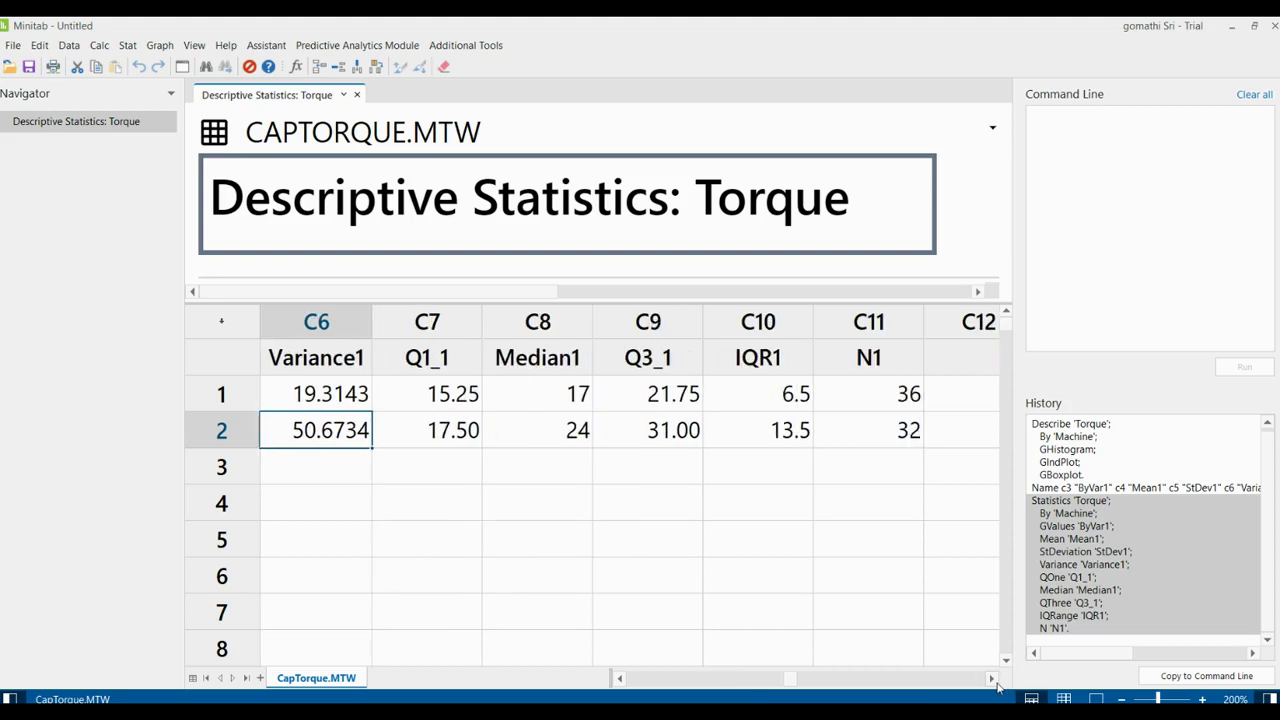
pyautogui.click(994, 679)
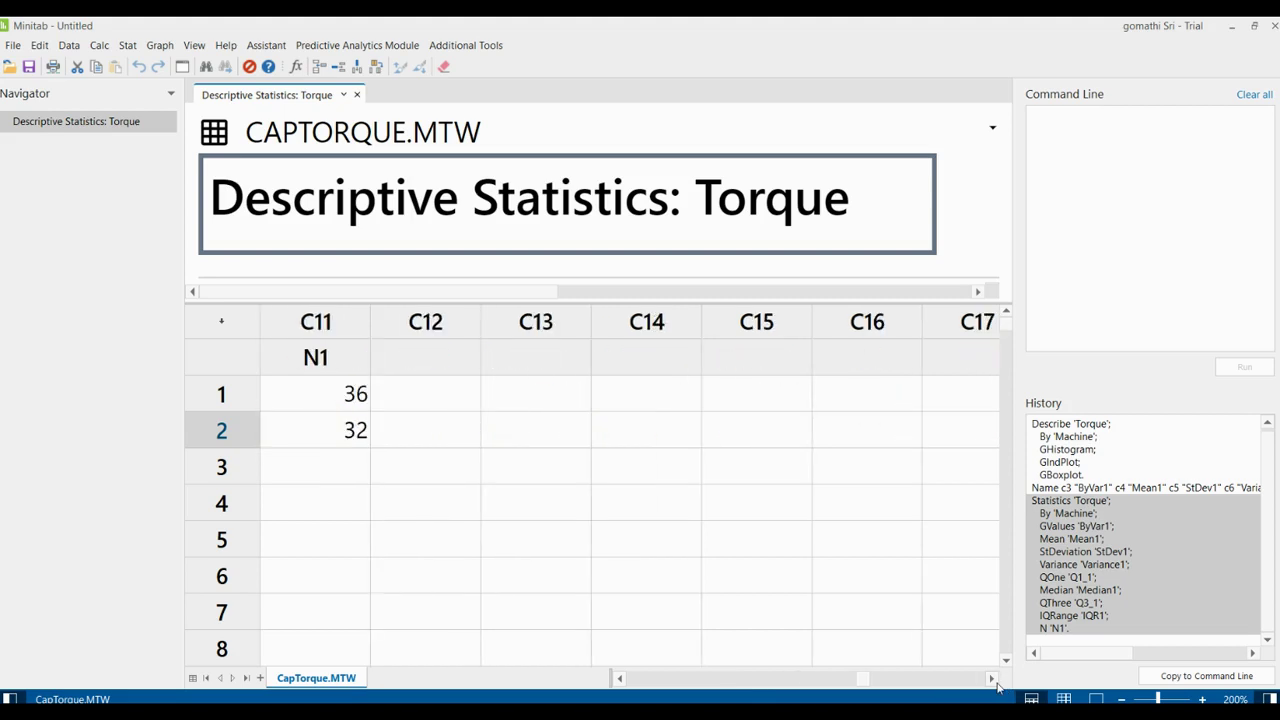
pyautogui.click(619, 679)
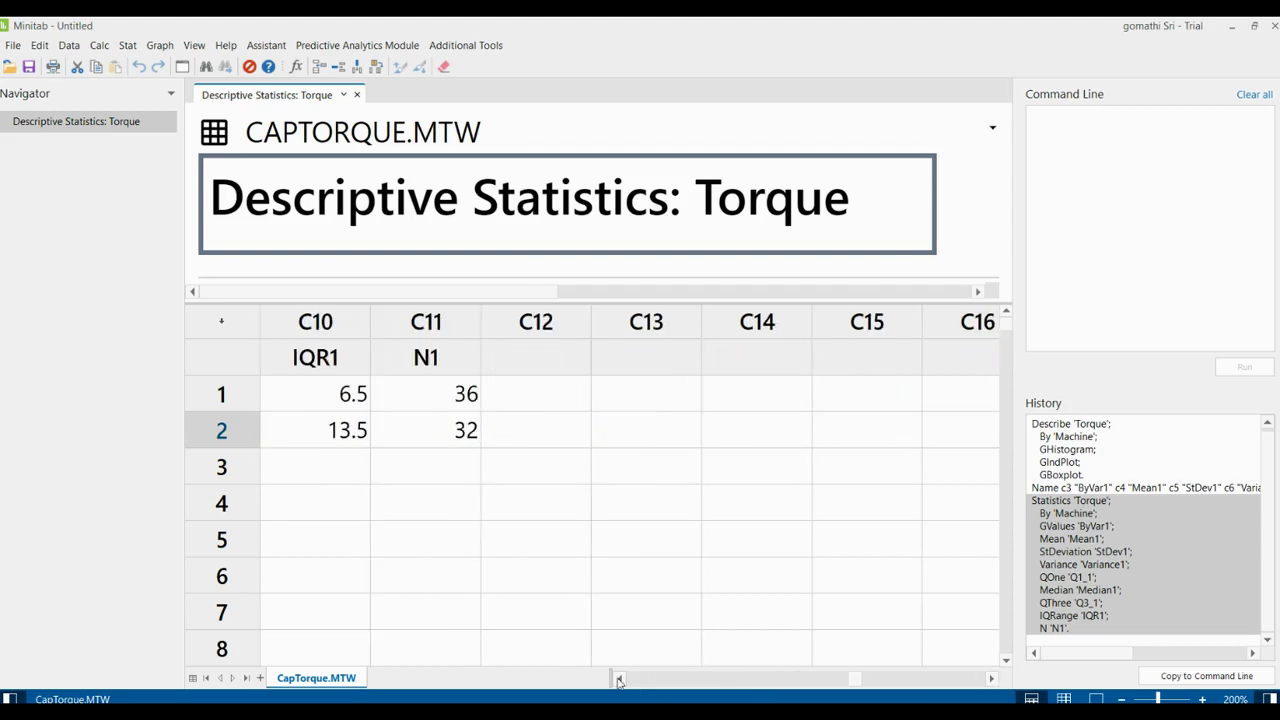
pyautogui.click(621, 679)
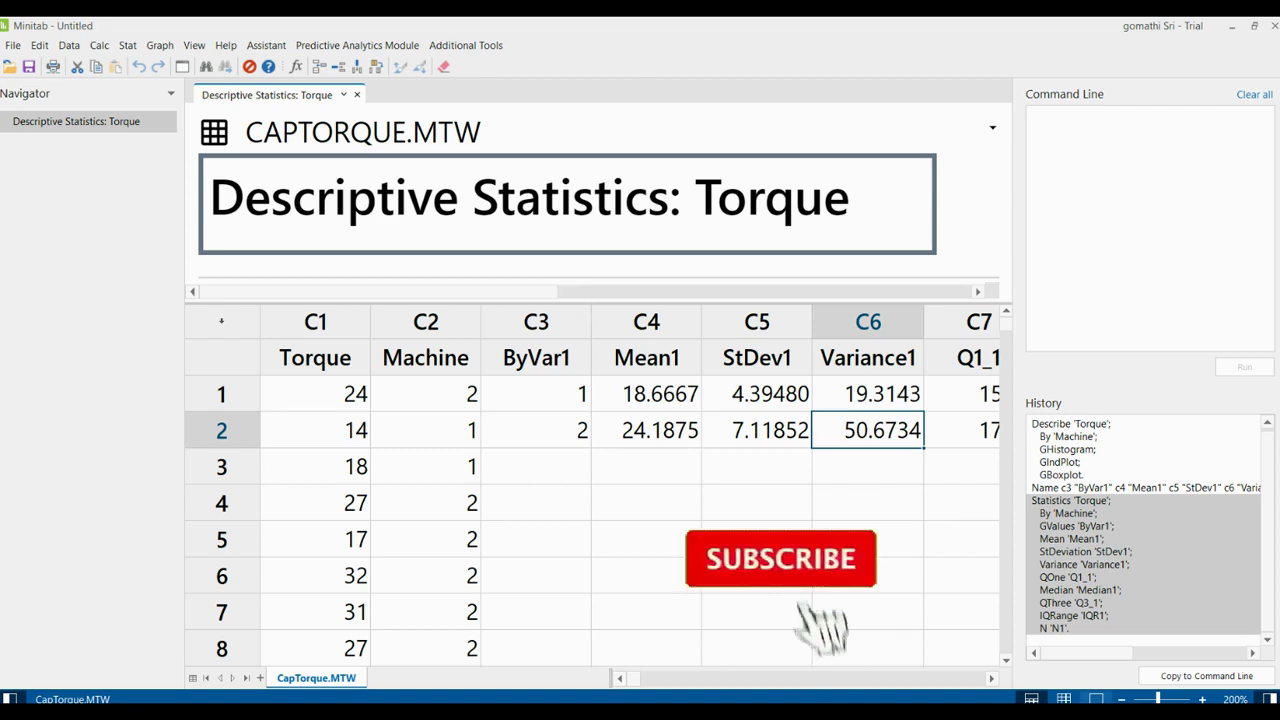
# Step: Show only the output, look through its graphs and Statistics table, and restore the split view with the worksheet
pyautogui.click(1100, 698)
pyautogui.scroll(-10, 496, 368)
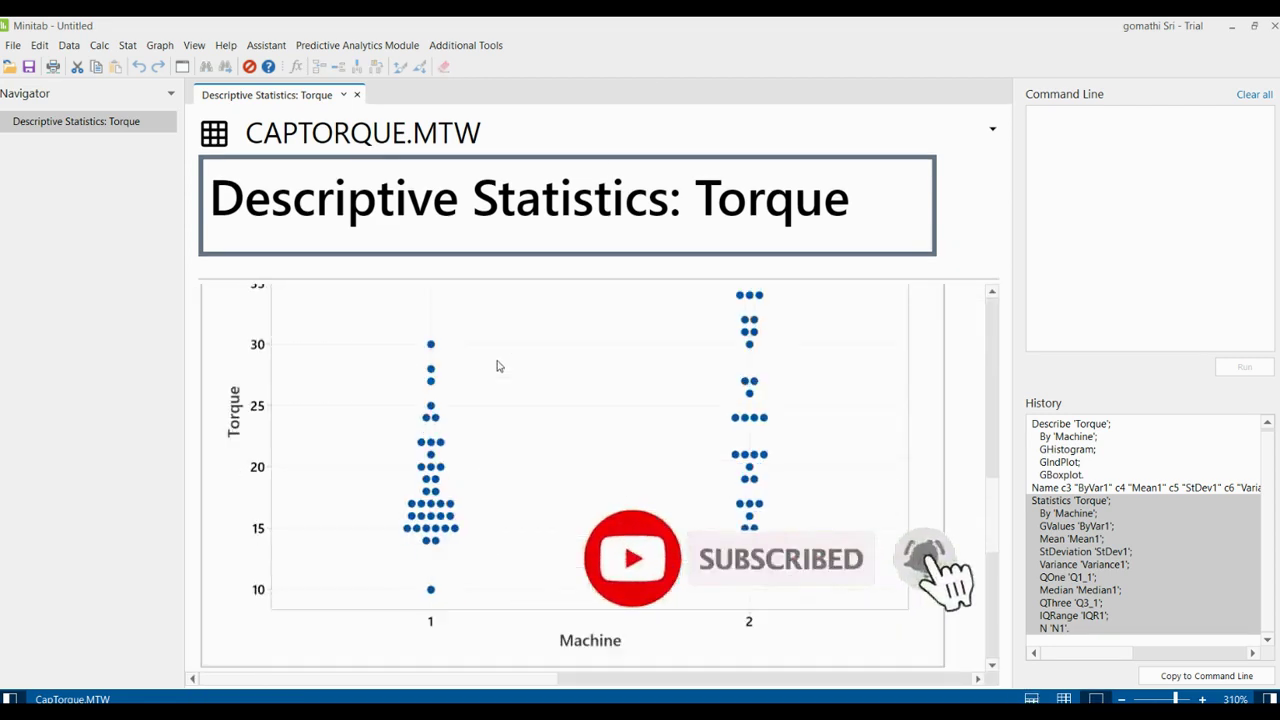
pyautogui.scroll(10, 500, 366)
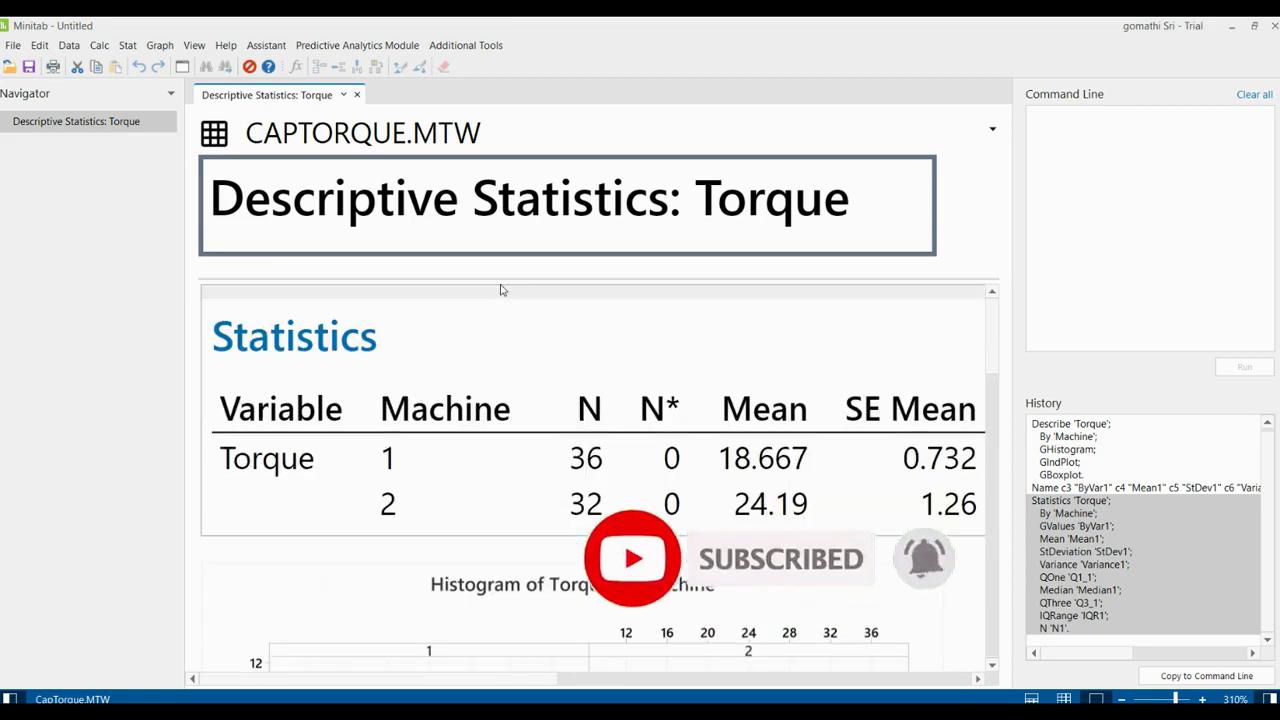
pyautogui.click(1031, 698)
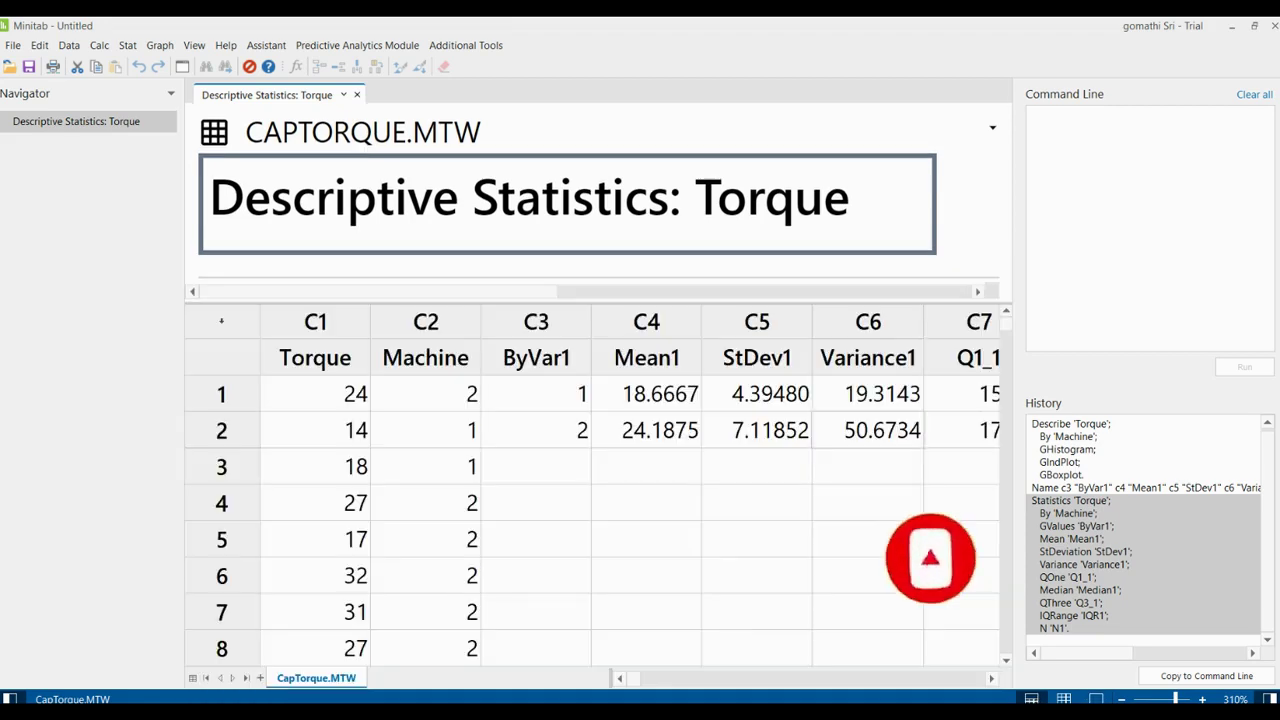